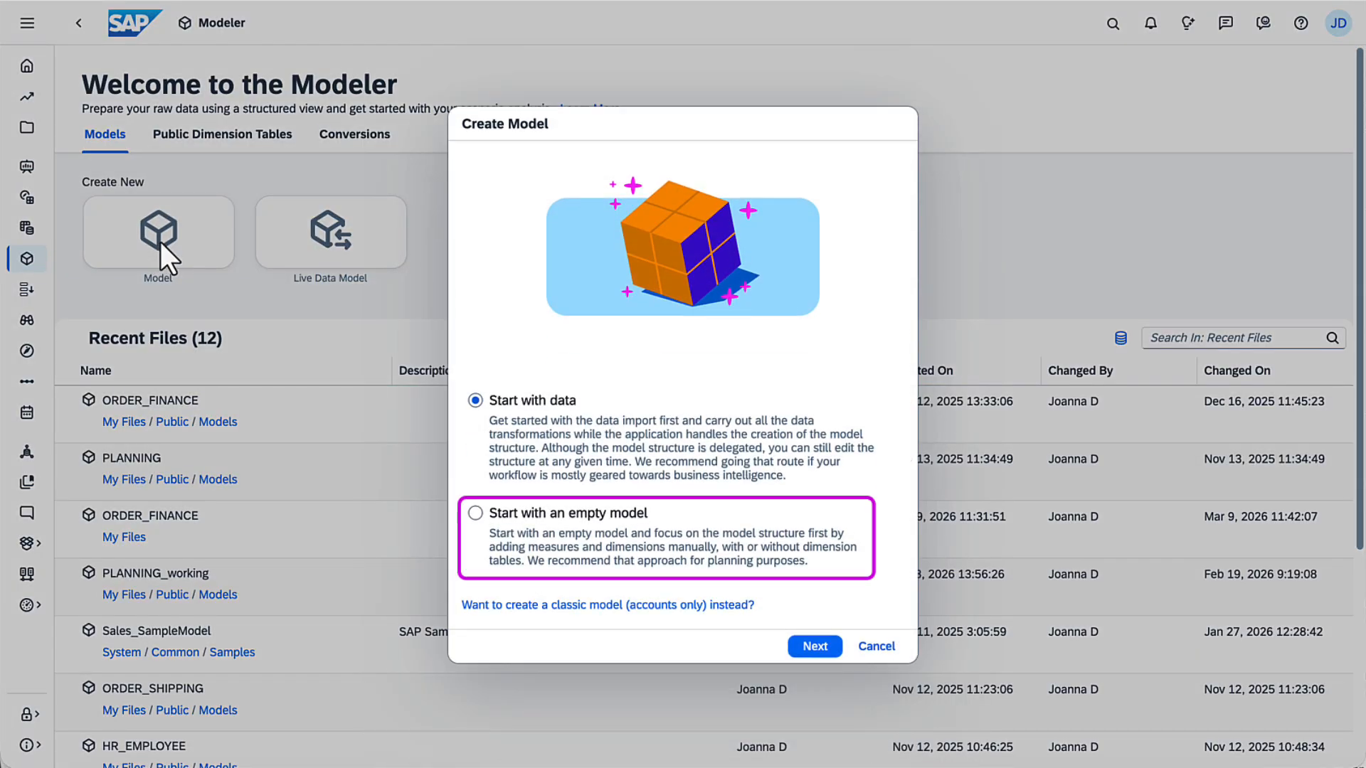
Step: Create a new model that starts with an empty model
{"action": "left_click", "coordinate": [474, 515]}
{"action": "left_click", "coordinate": [813, 647]}
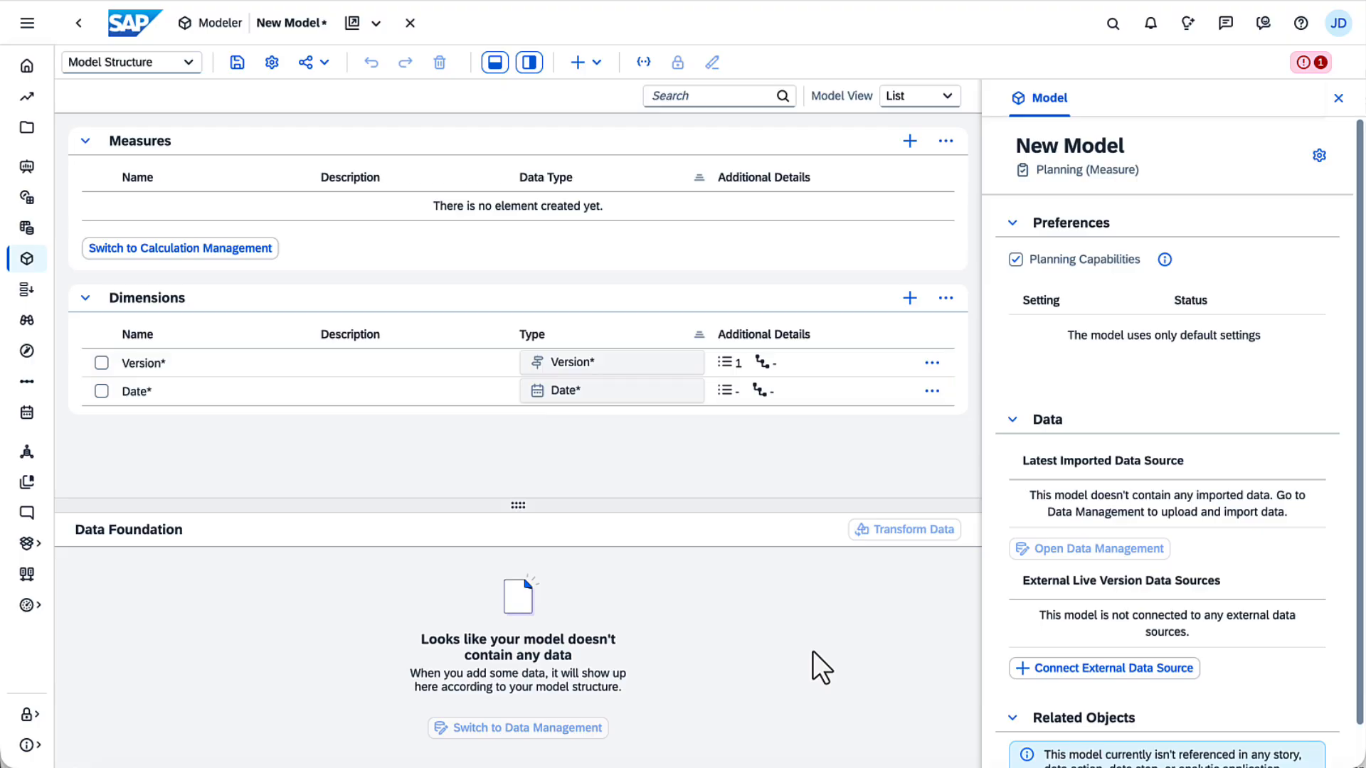
Step: Open the Version dimension's member table to examine its members, and return to the model structure
{"action": "left_click", "coordinate": [684, 363]}
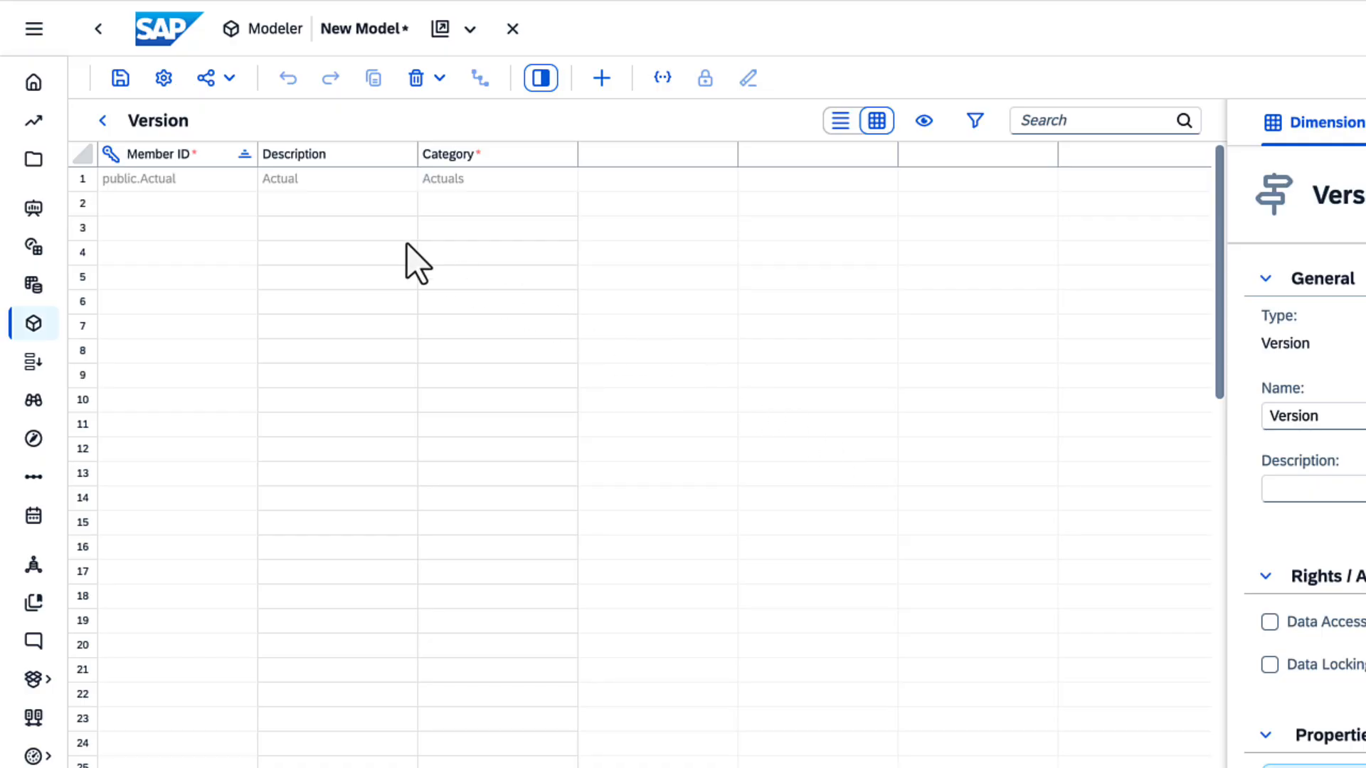
{"action": "left_click", "coordinate": [102, 121]}
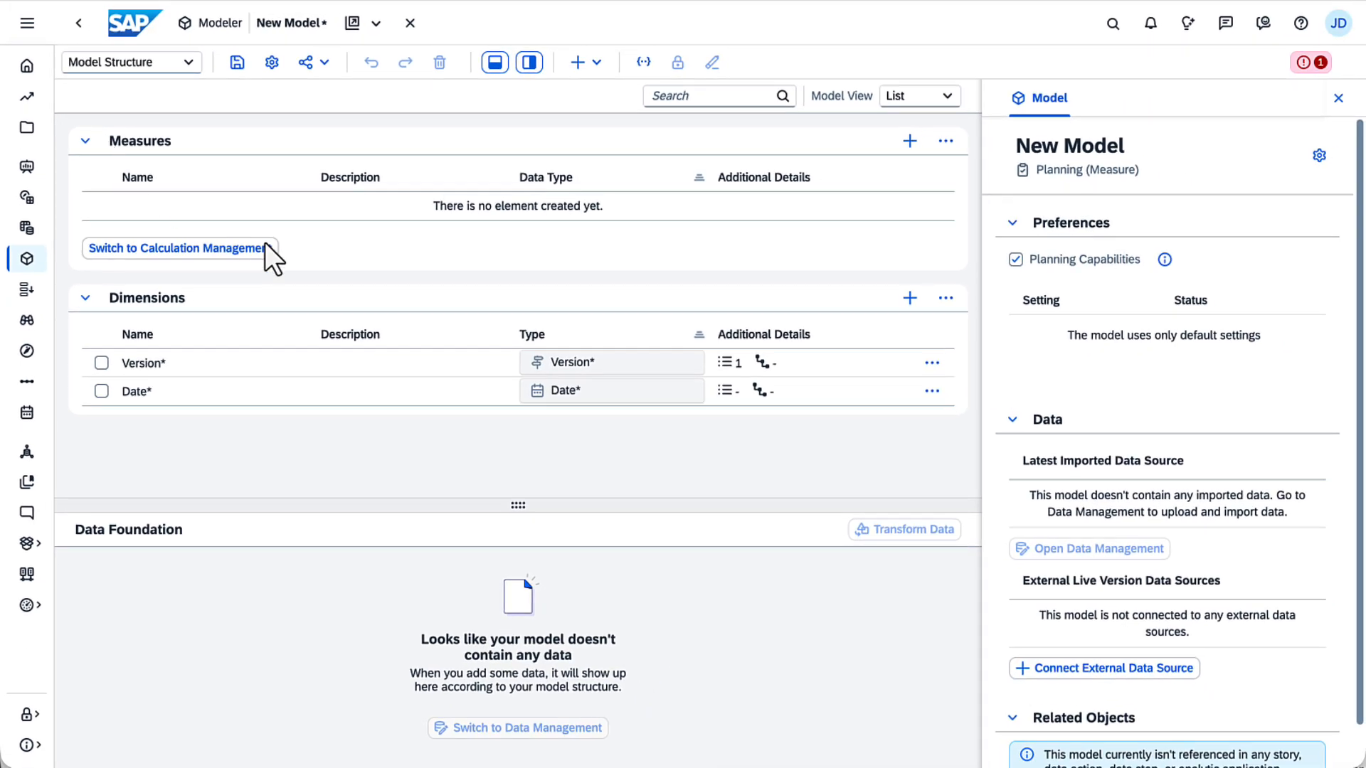
Step: Open the Date dimension and set its default booking behavior to Book to Unassigned
{"action": "left_click", "coordinate": [859, 494]}
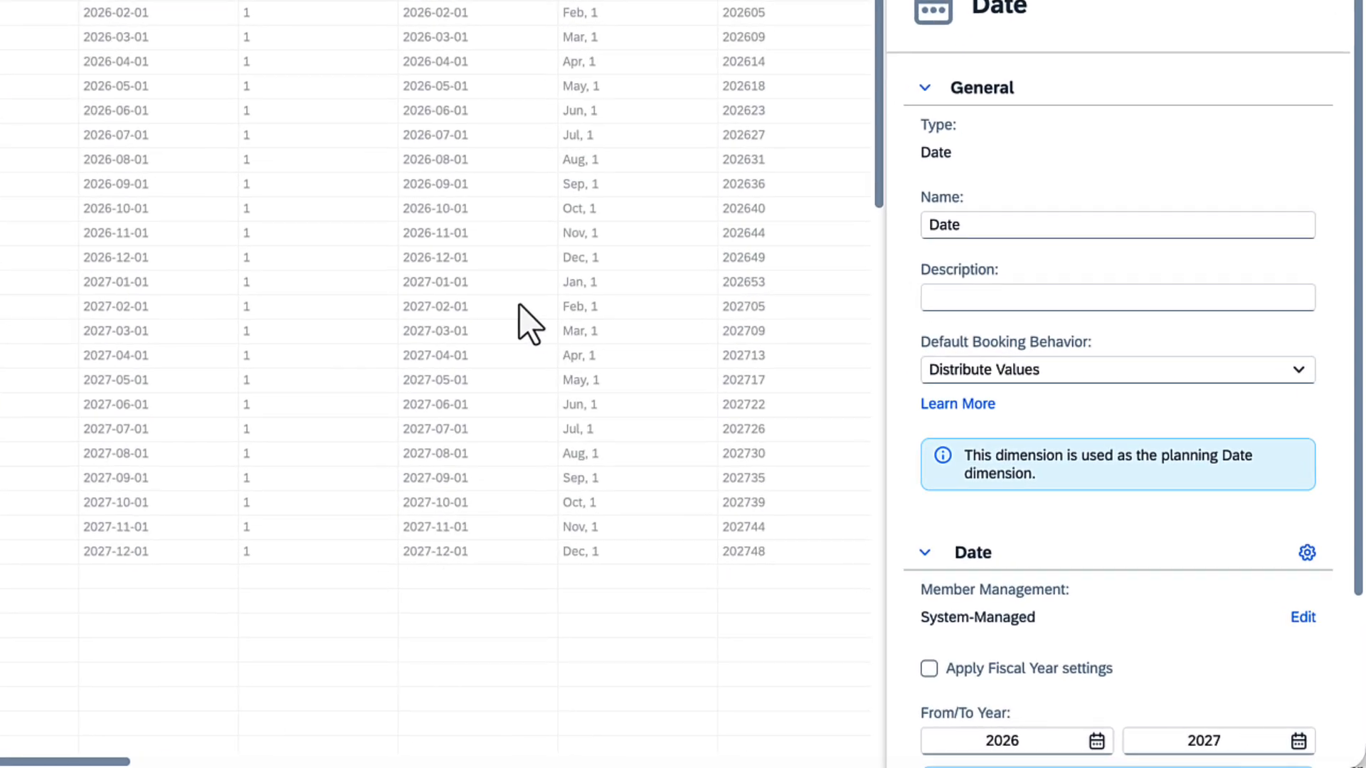
{"action": "left_click", "coordinate": [1295, 372]}
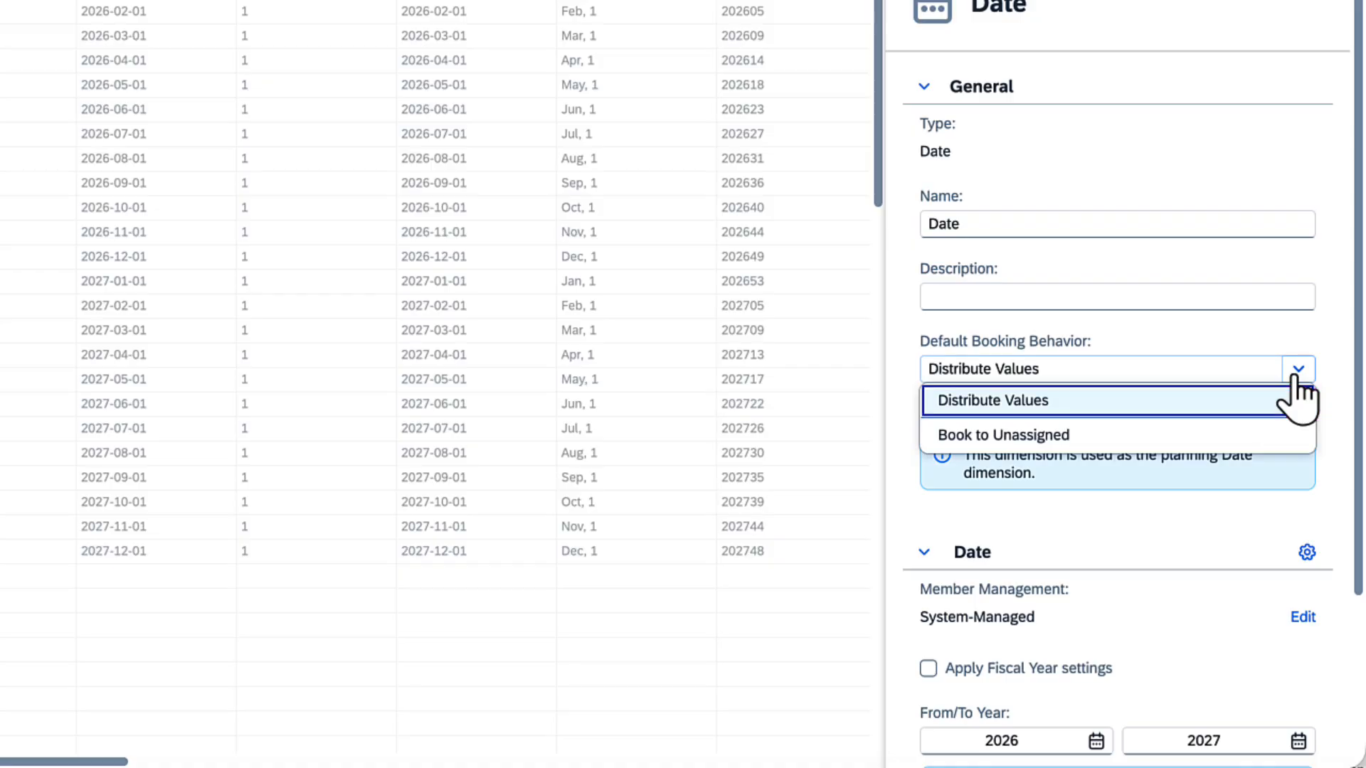
{"action": "left_click", "coordinate": [1268, 433]}
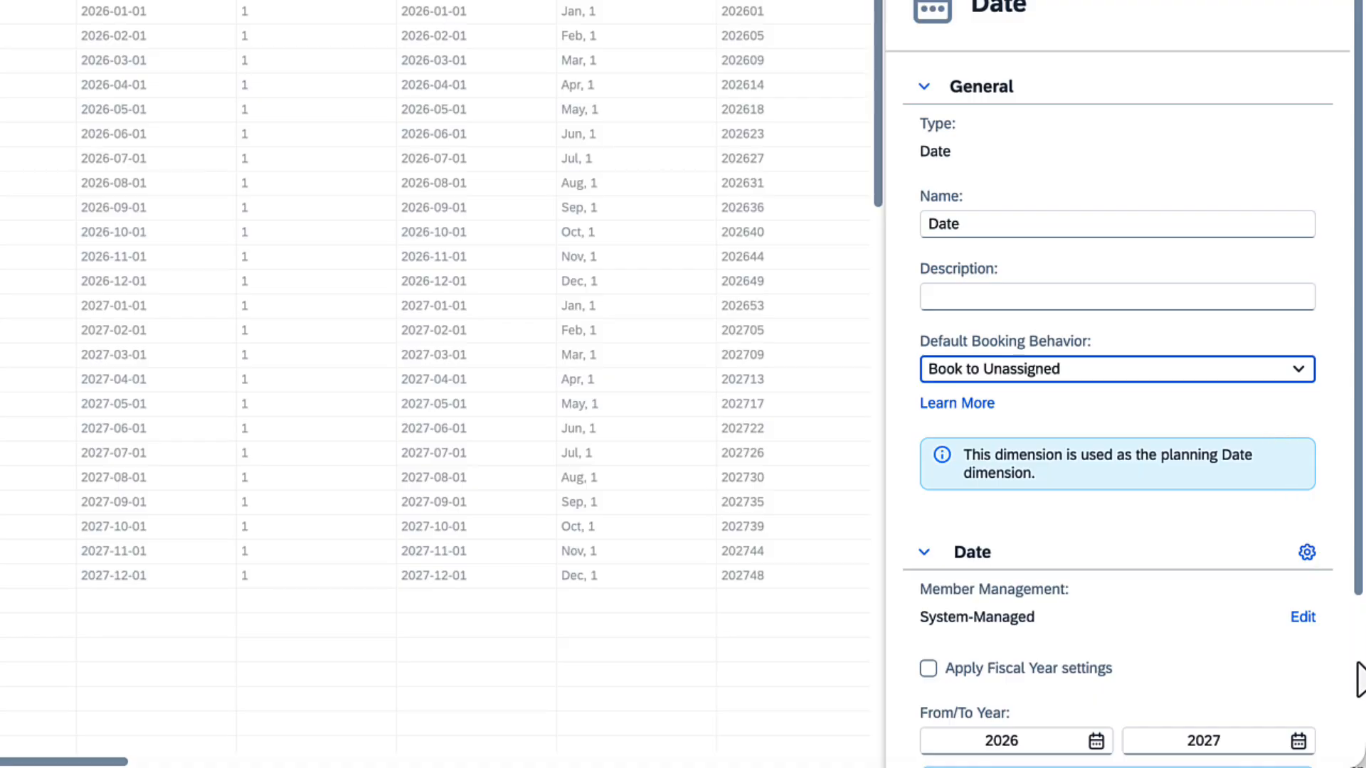
Step: Set the Date dimension's year range from 2020 to 2029
{"action": "scroll", "coordinate": [1360, 679], "scroll_direction": "down", "scroll_amount": 3}
{"action": "left_click", "coordinate": [1096, 530]}
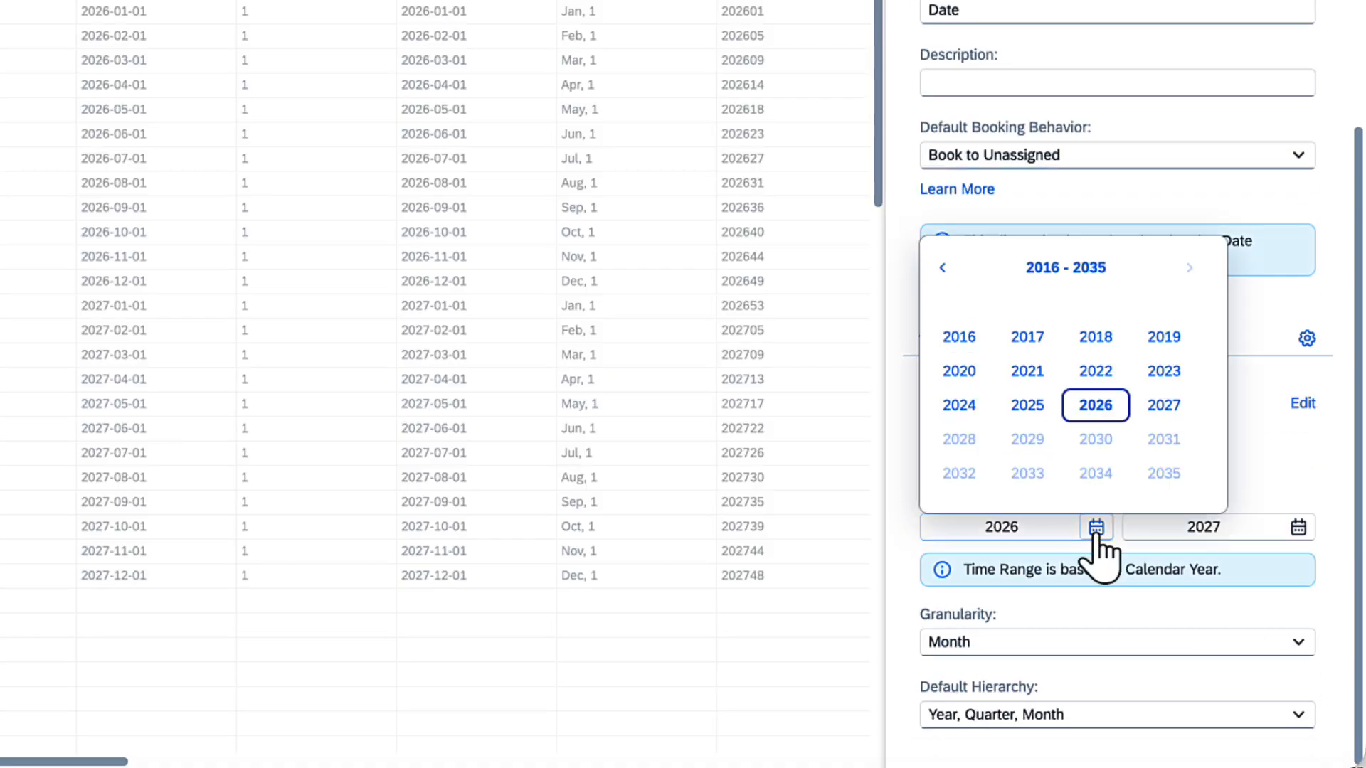
{"action": "left_click", "coordinate": [957, 371]}
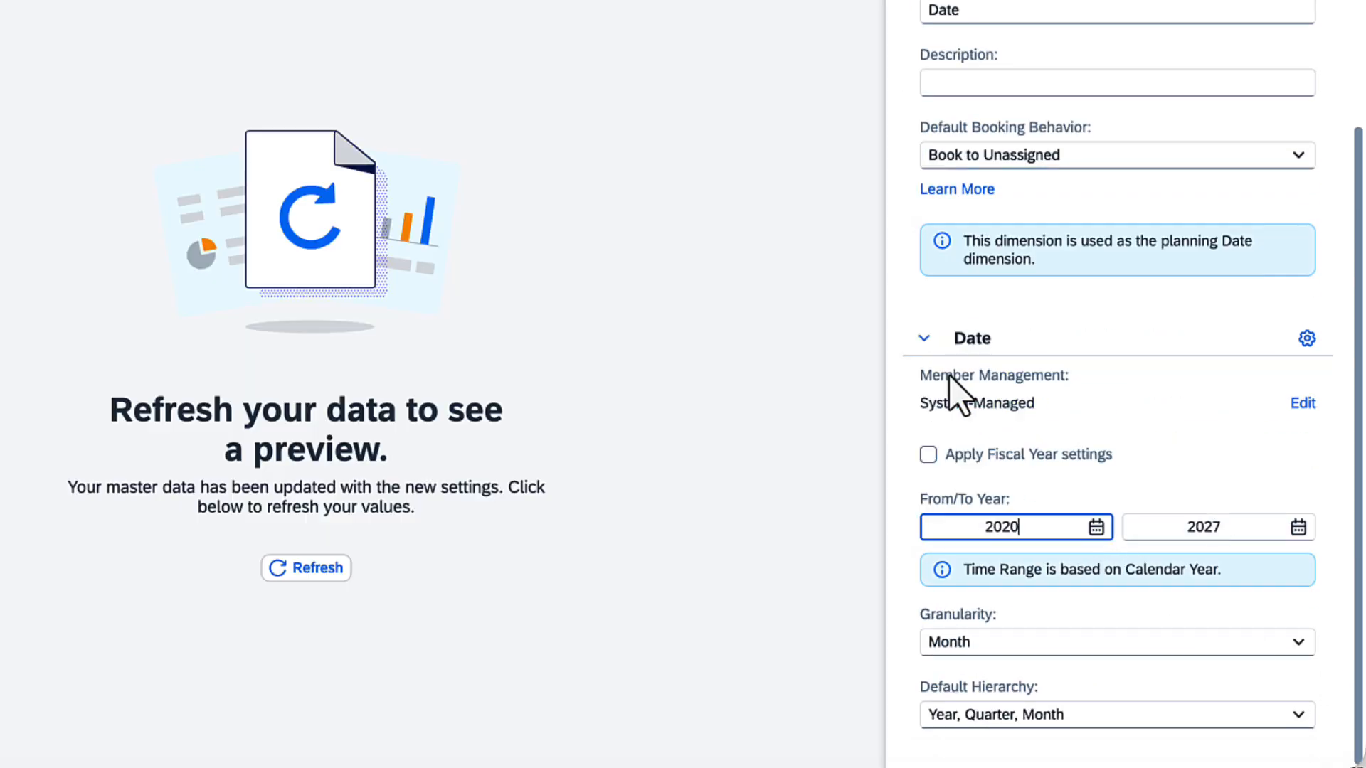
{"action": "left_click", "coordinate": [1298, 529]}
{"action": "left_click", "coordinate": [1103, 448]}
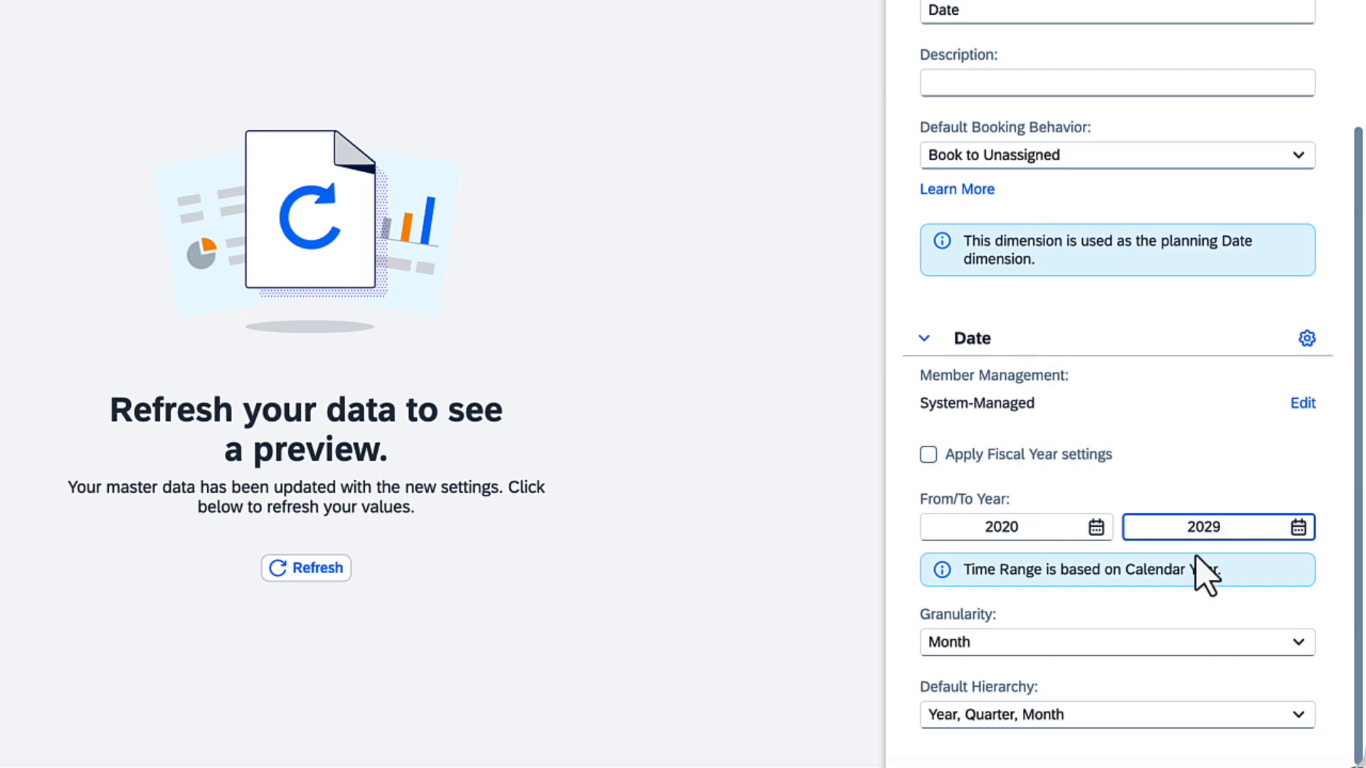
Step: Set the Date dimension's granularity to Month and refresh its data preview
{"action": "left_click", "coordinate": [1300, 643]}
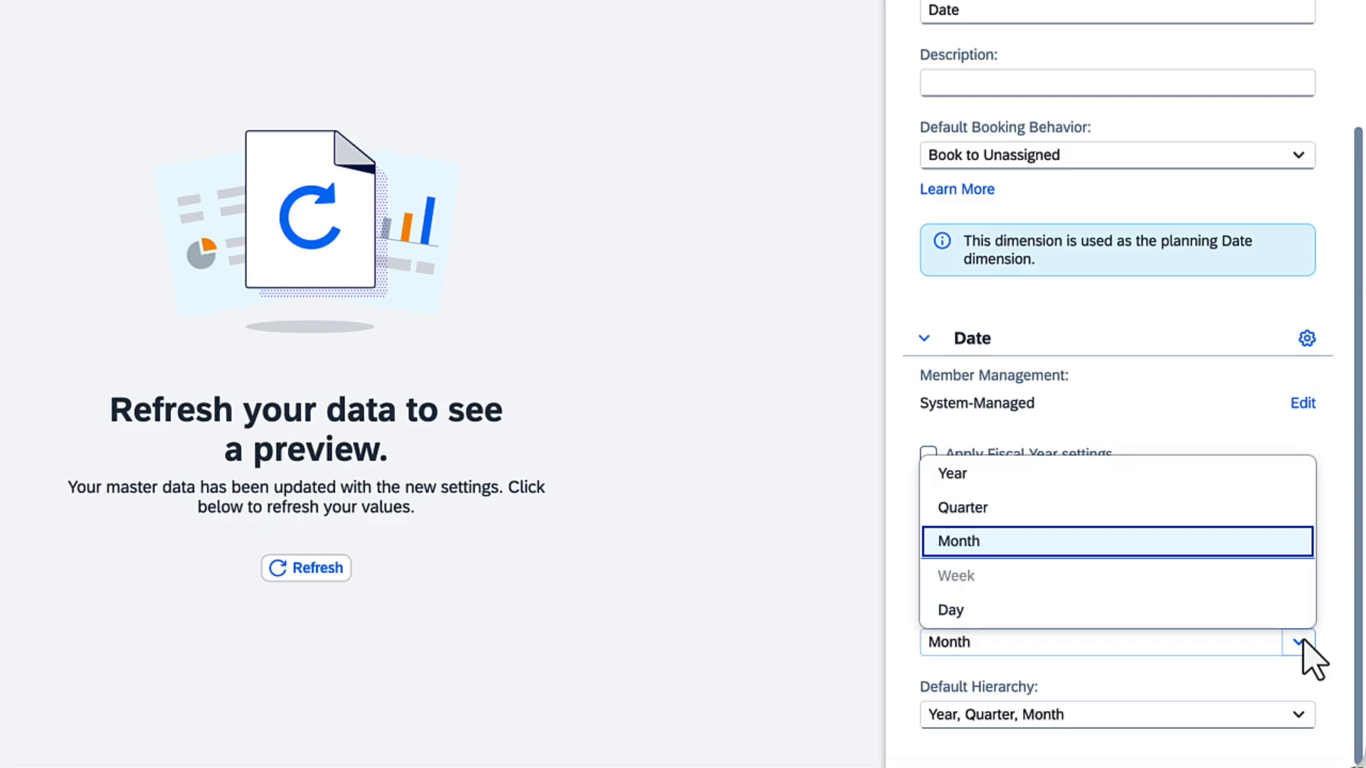
{"action": "left_click", "coordinate": [1162, 549]}
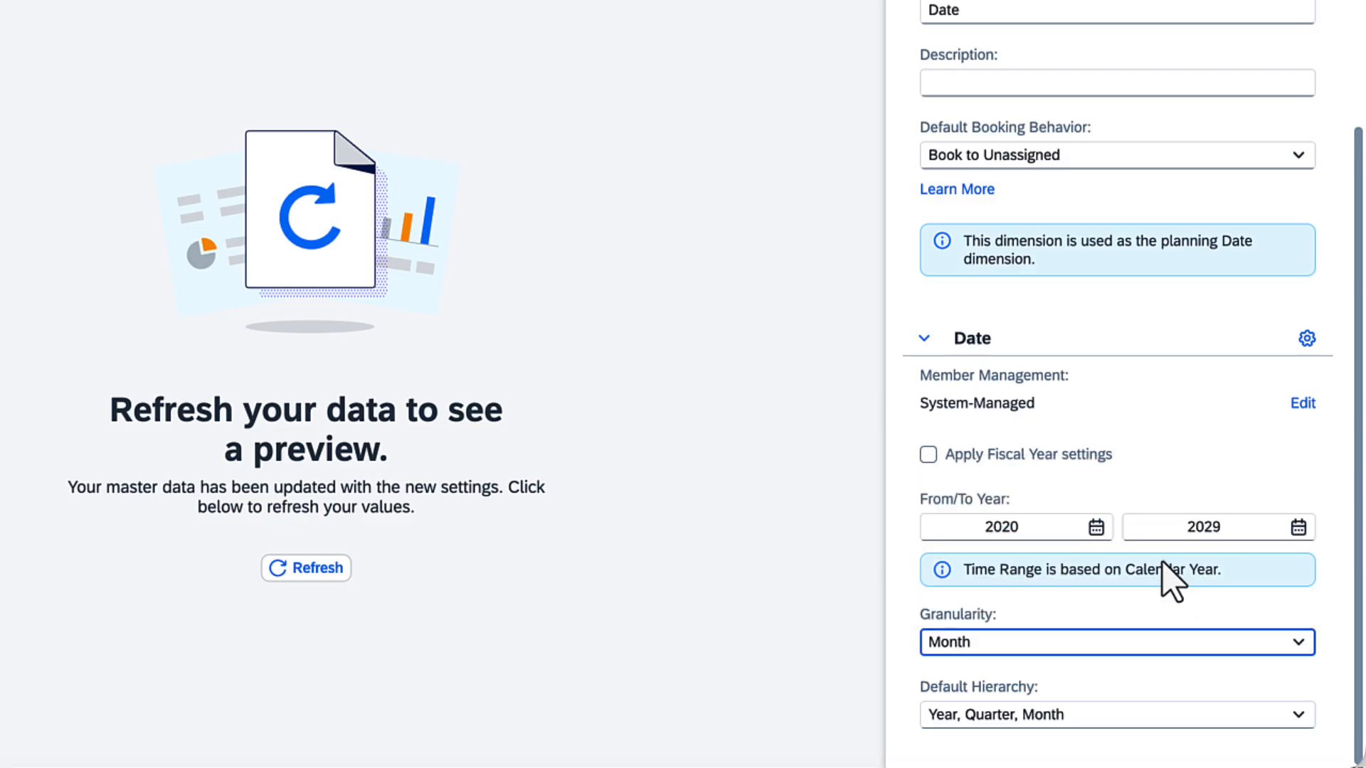
{"action": "left_click", "coordinate": [324, 572]}
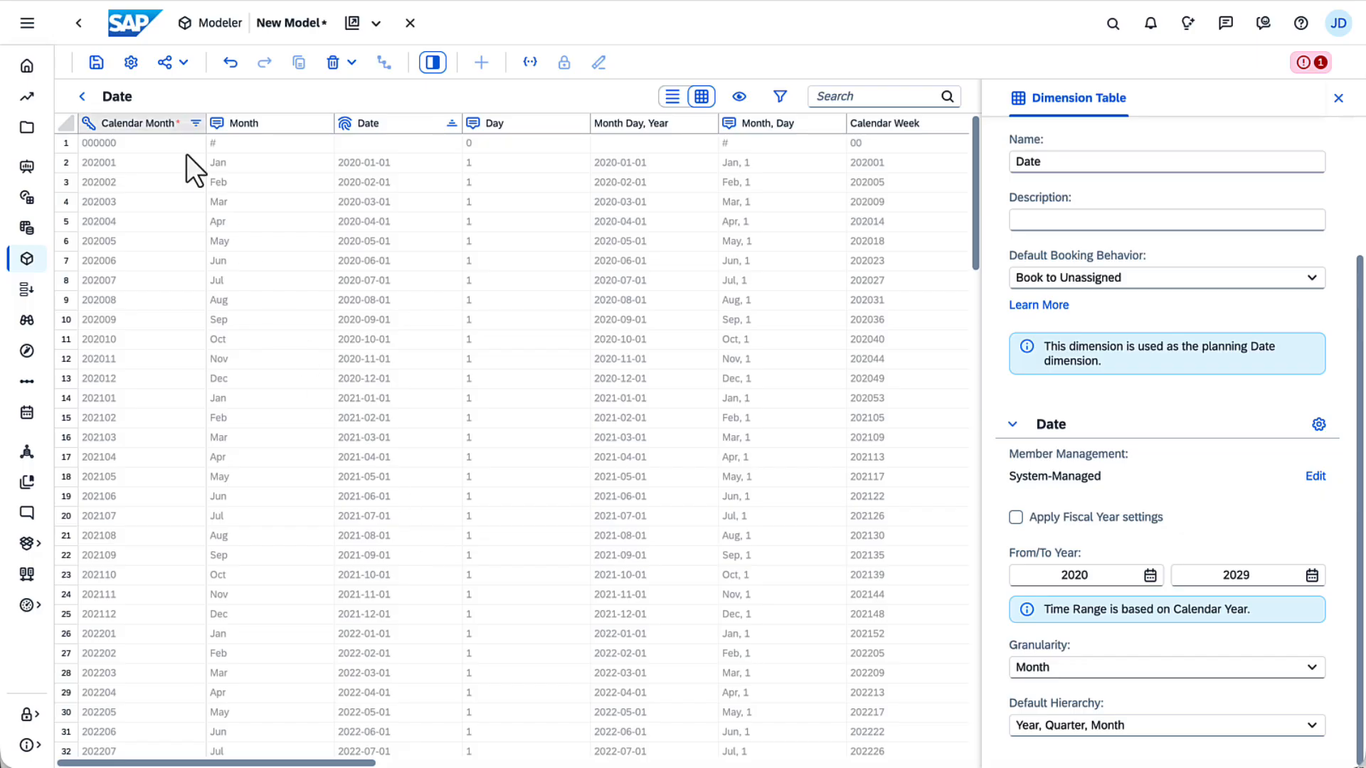
Step: Review the model settings for date, planning and conversion, and close the dialog
{"action": "left_click", "coordinate": [131, 61]}
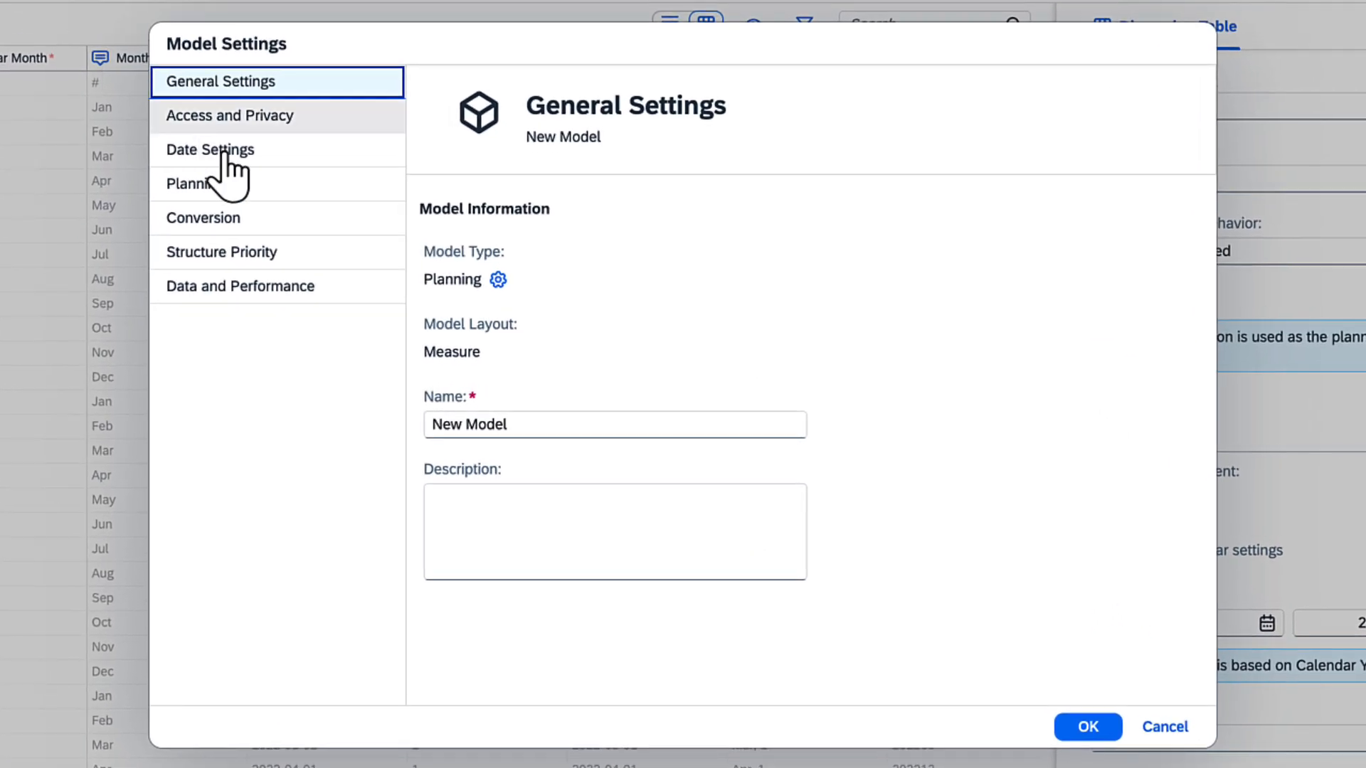
{"action": "left_click", "coordinate": [228, 153]}
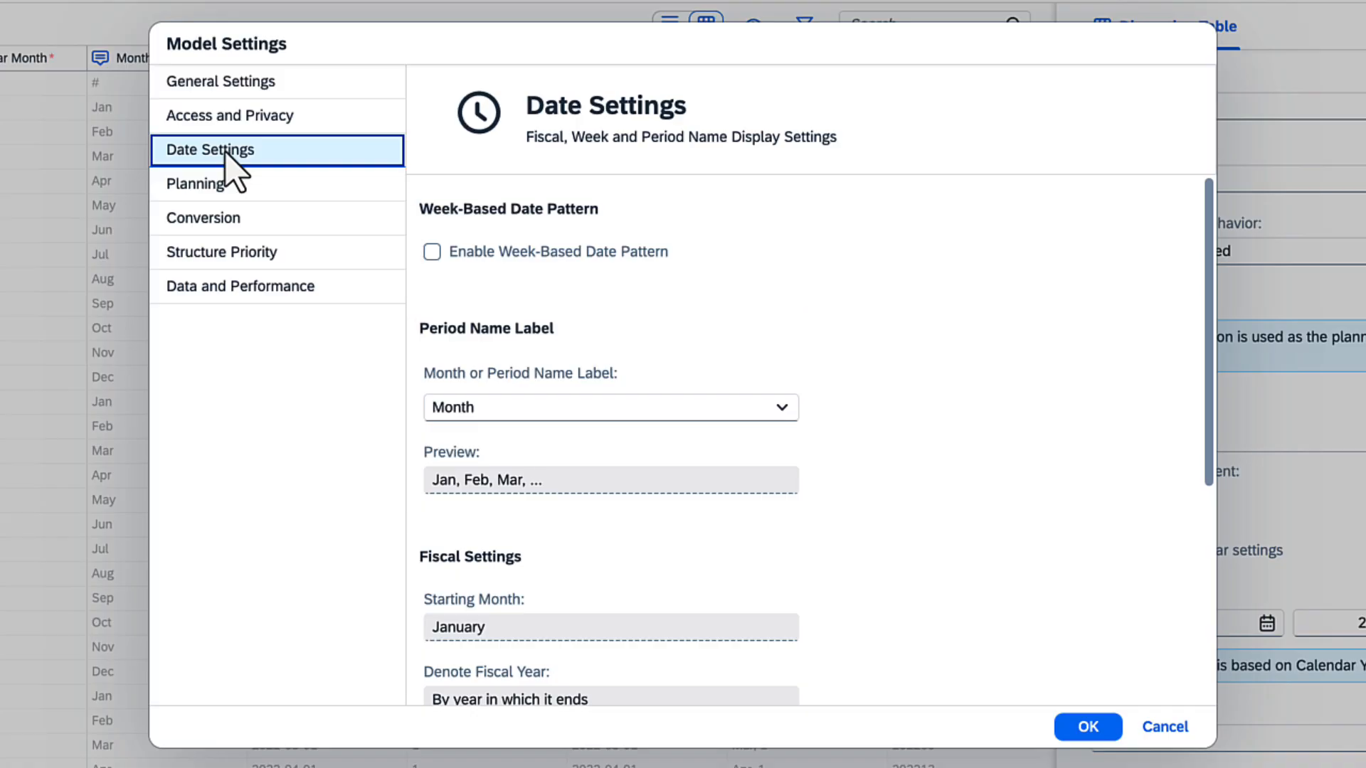
{"action": "left_click", "coordinate": [1208, 681]}
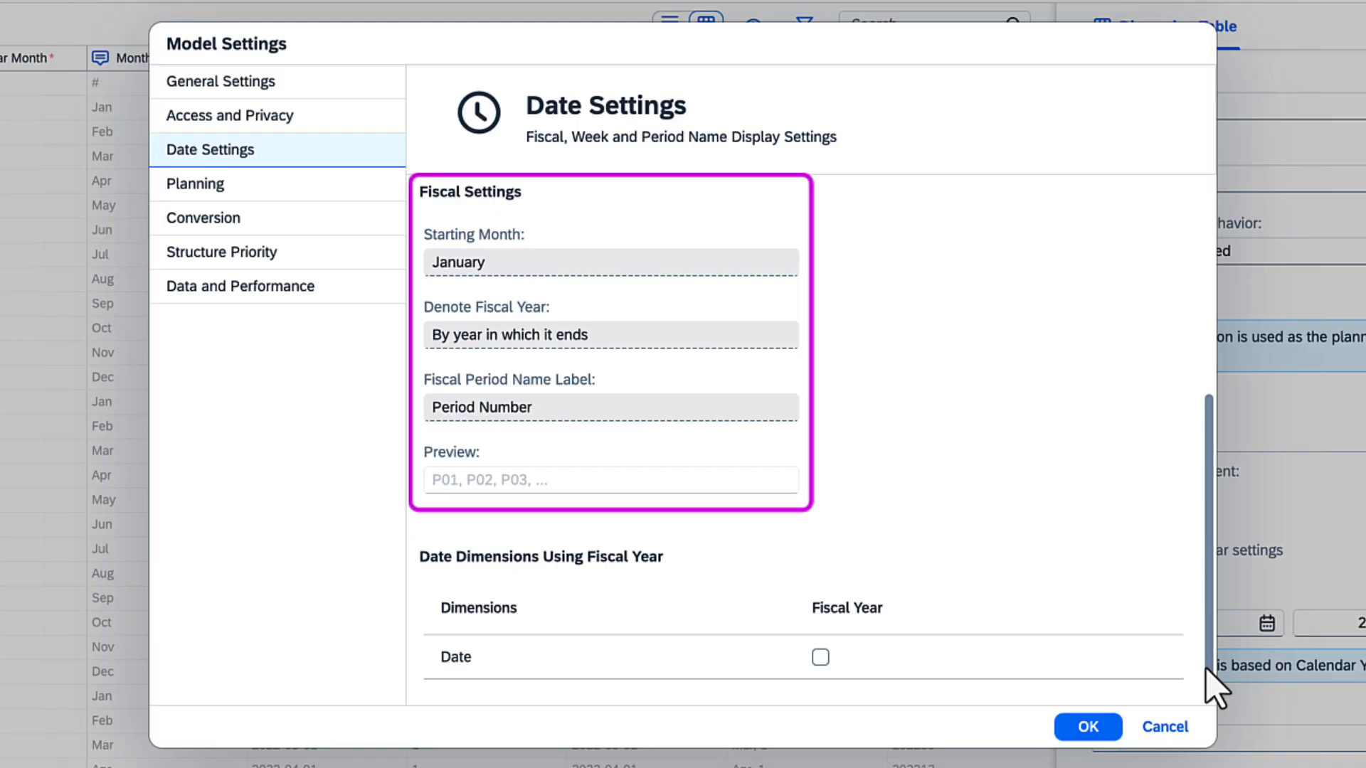
{"action": "left_click", "coordinate": [284, 186]}
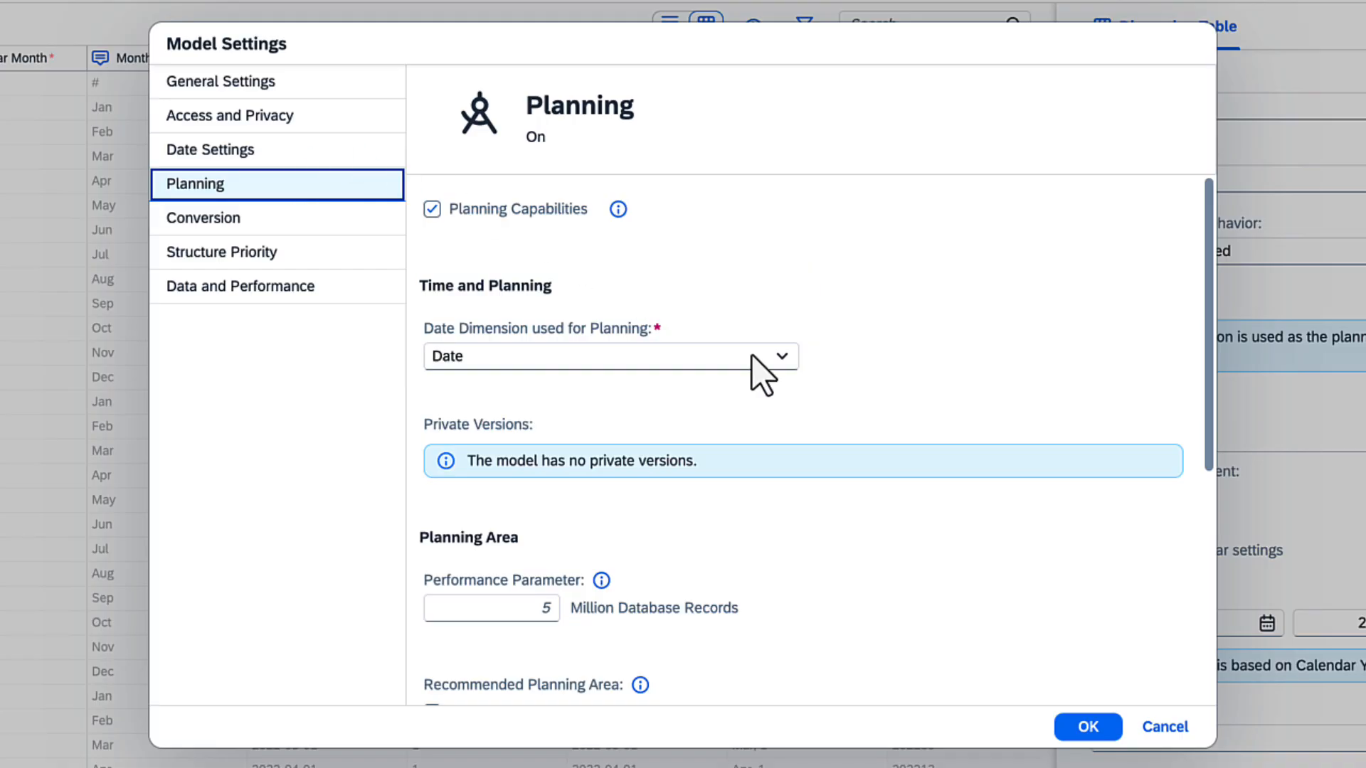
{"action": "scroll", "coordinate": [1209, 660], "scroll_direction": "down", "scroll_amount": 6}
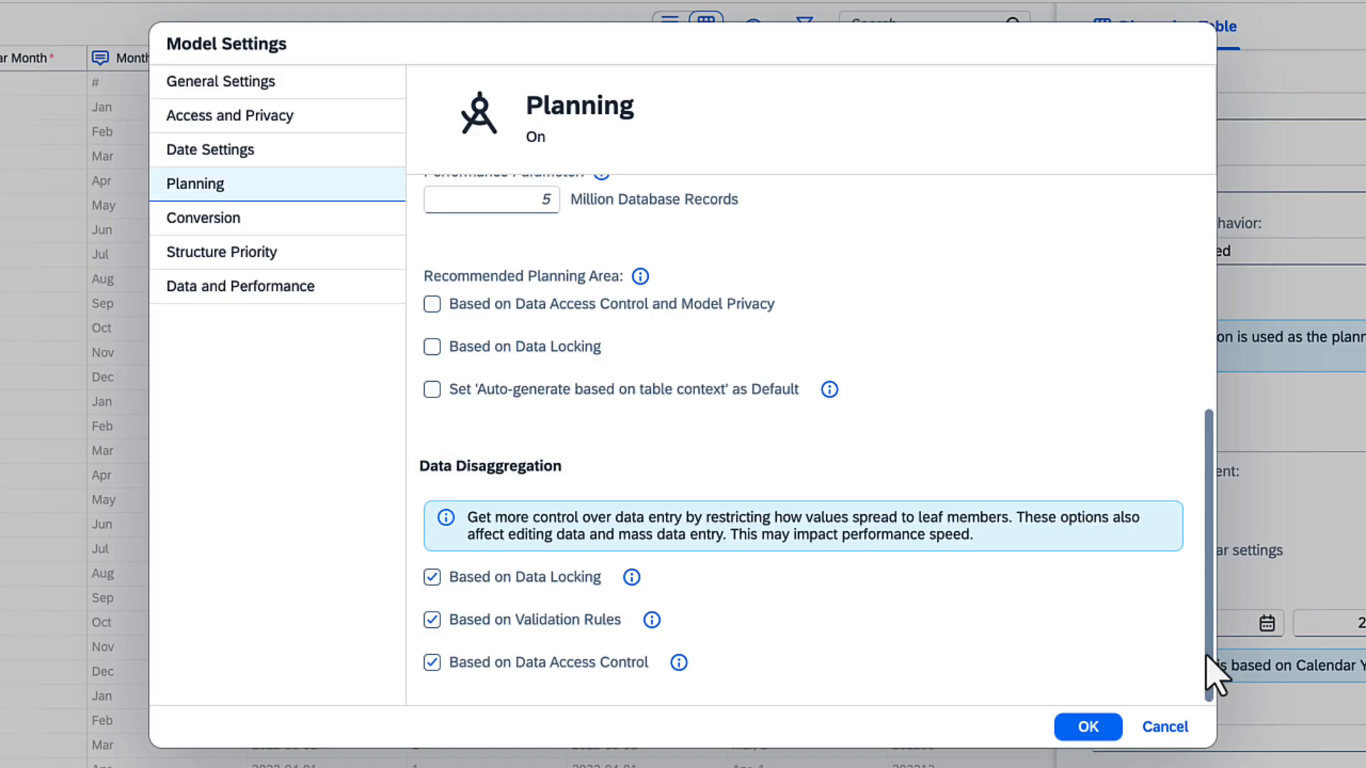
{"action": "left_click", "coordinate": [276, 226]}
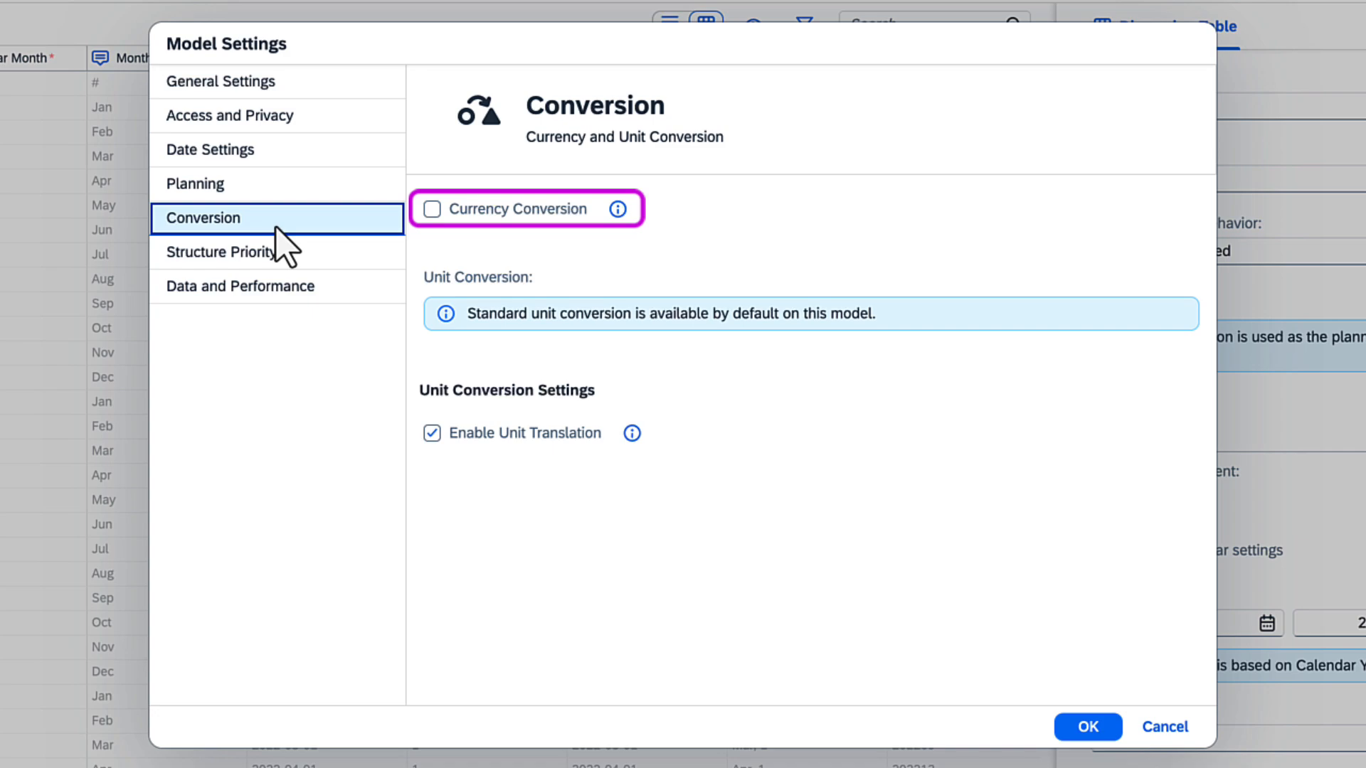
{"action": "left_click", "coordinate": [1086, 726]}
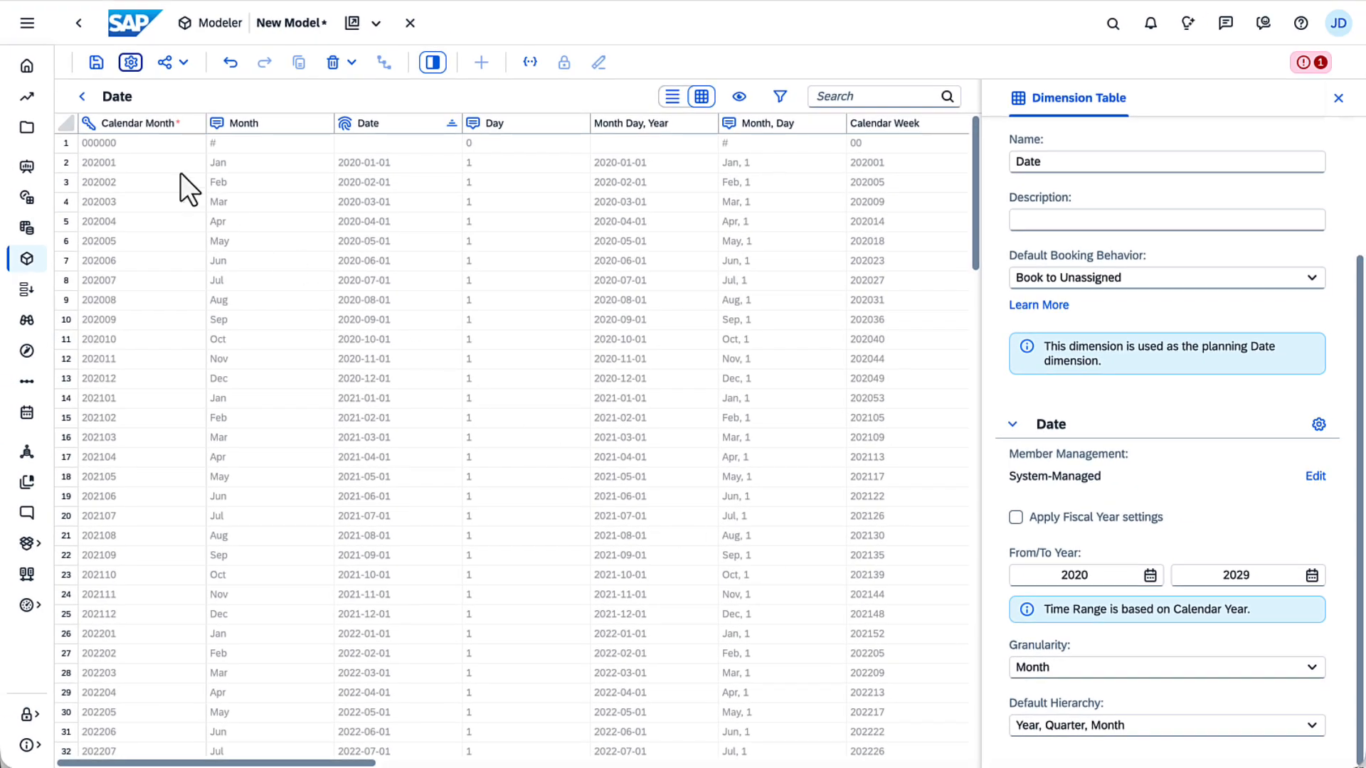
Step: Add a new dimension named Customer with a new dimension table of type Organization
{"action": "left_click", "coordinate": [80, 96]}
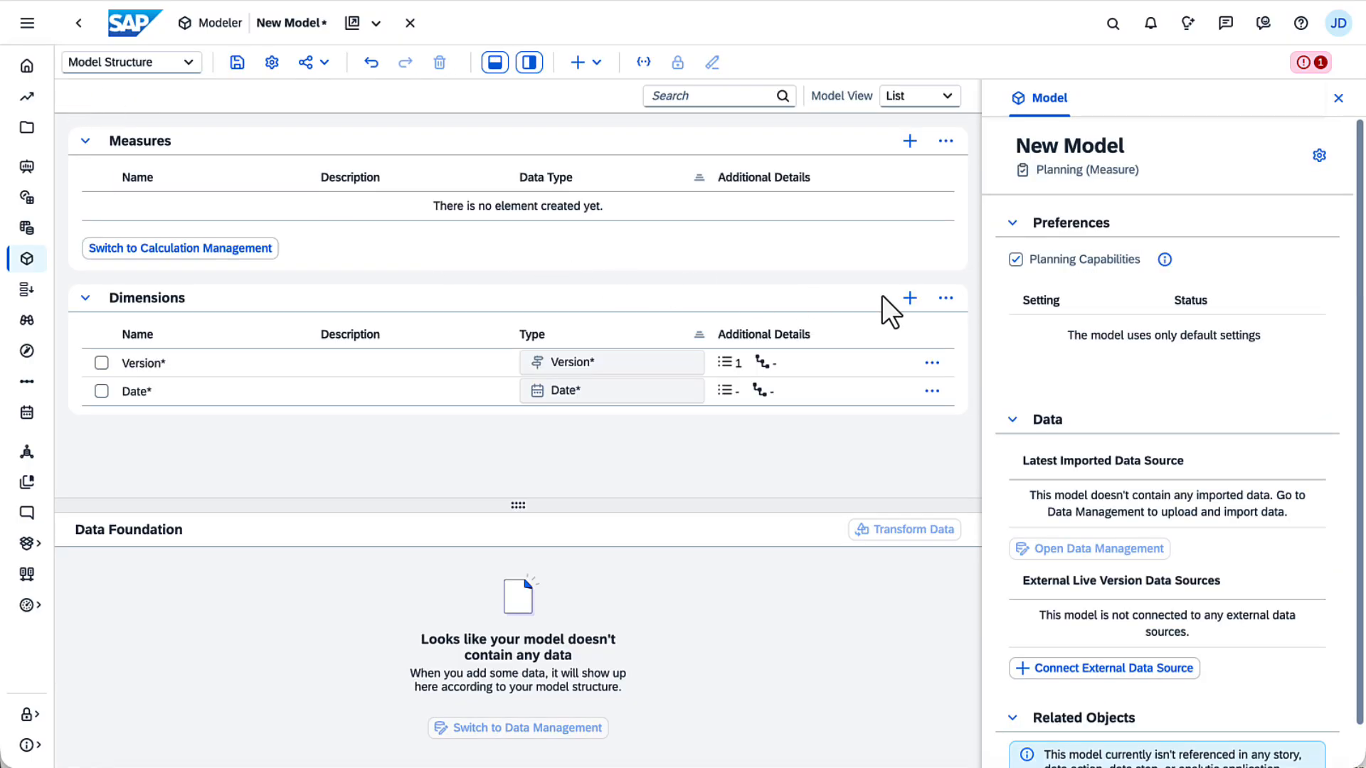
{"action": "left_click", "coordinate": [909, 297]}
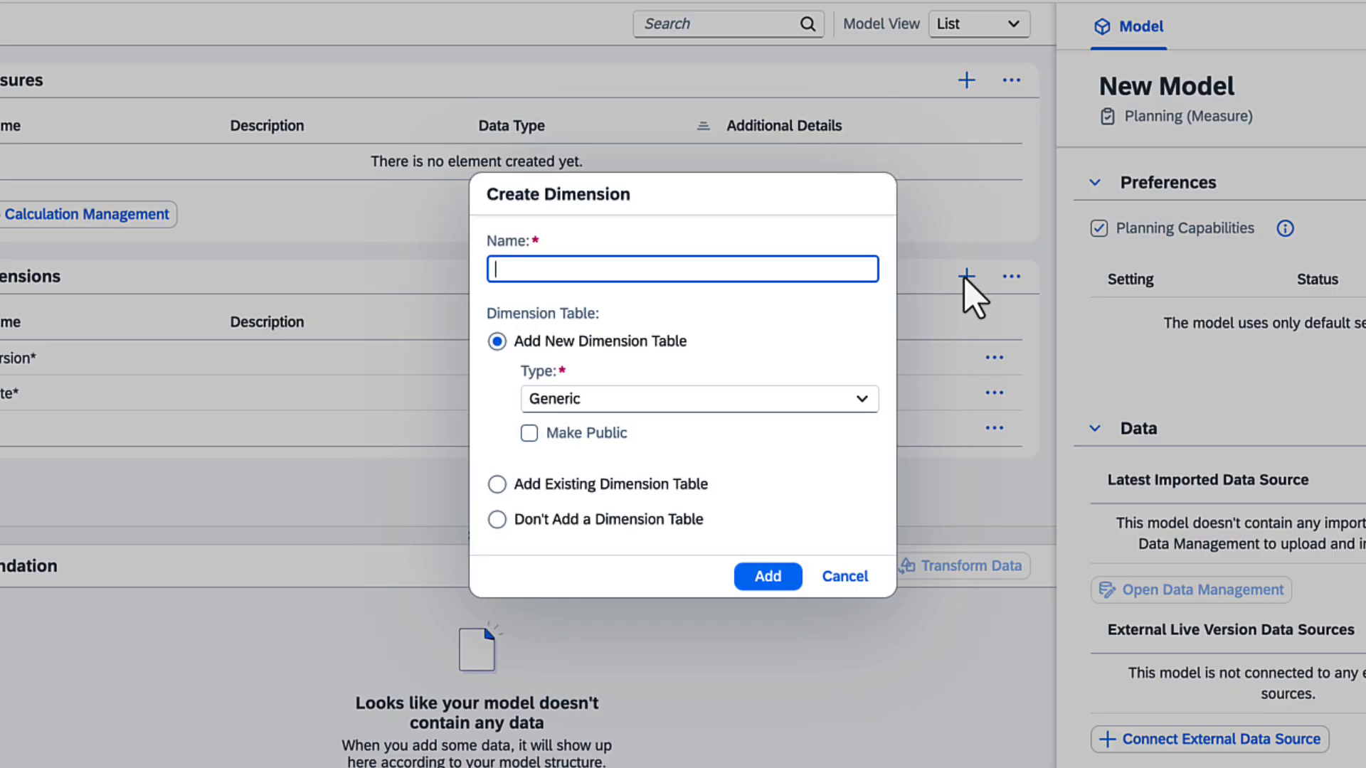
{"action": "type", "text": "Customer"}
{"action": "left_click", "coordinate": [860, 399]}
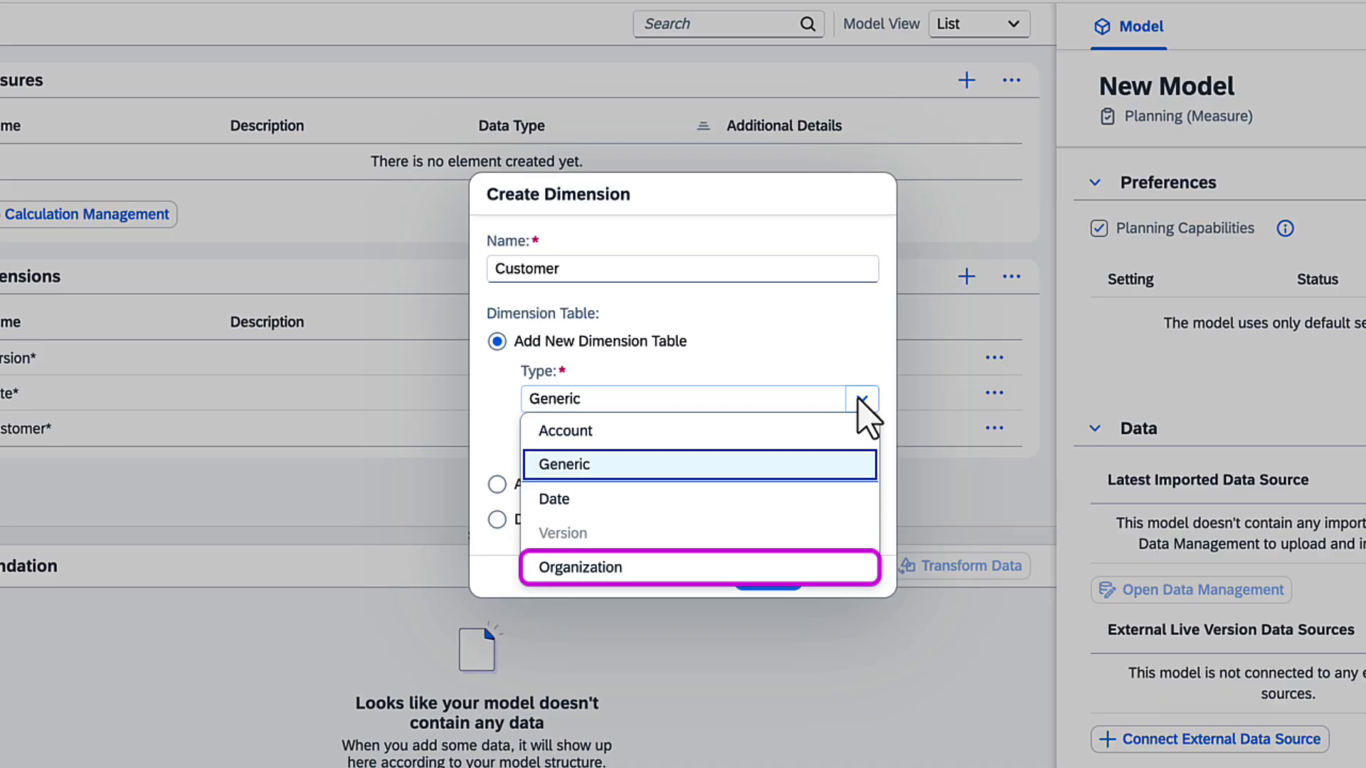
{"action": "left_click", "coordinate": [738, 569]}
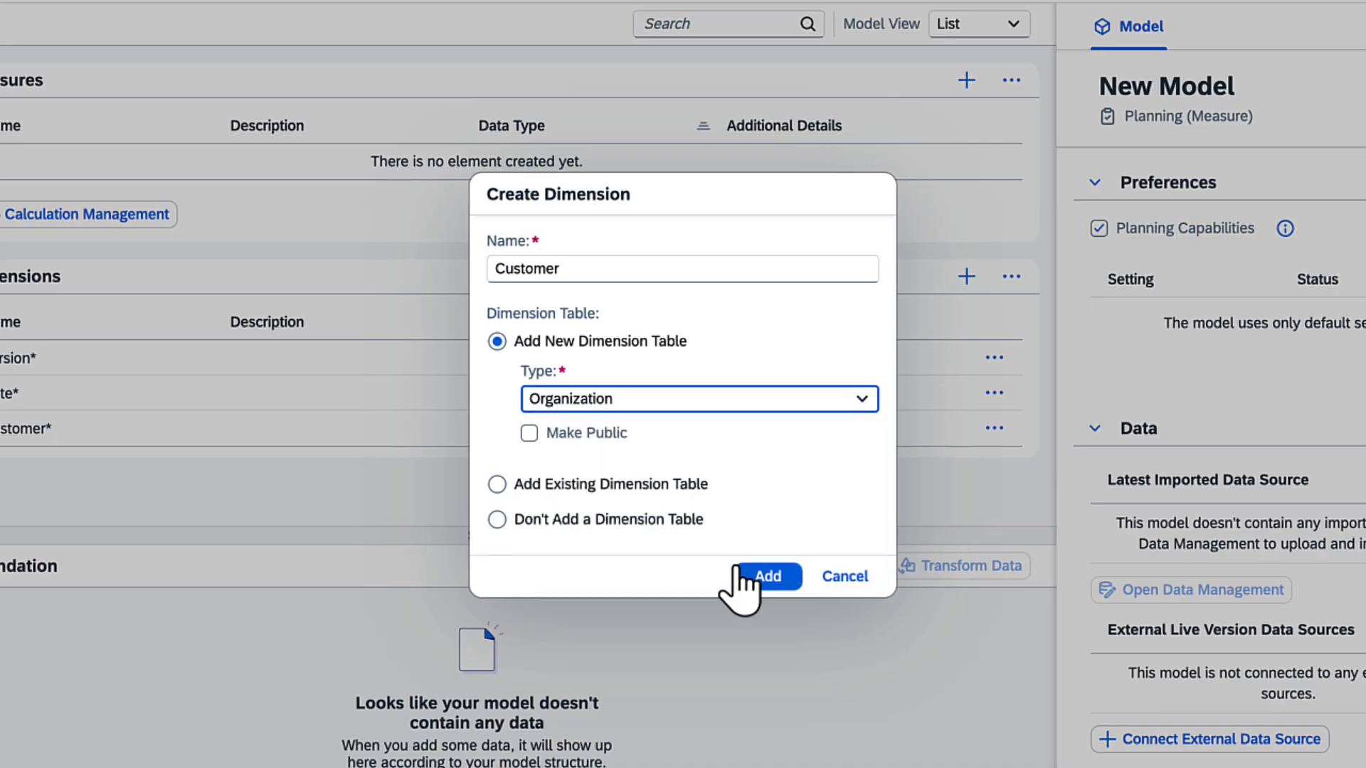
{"action": "left_click", "coordinate": [740, 574]}
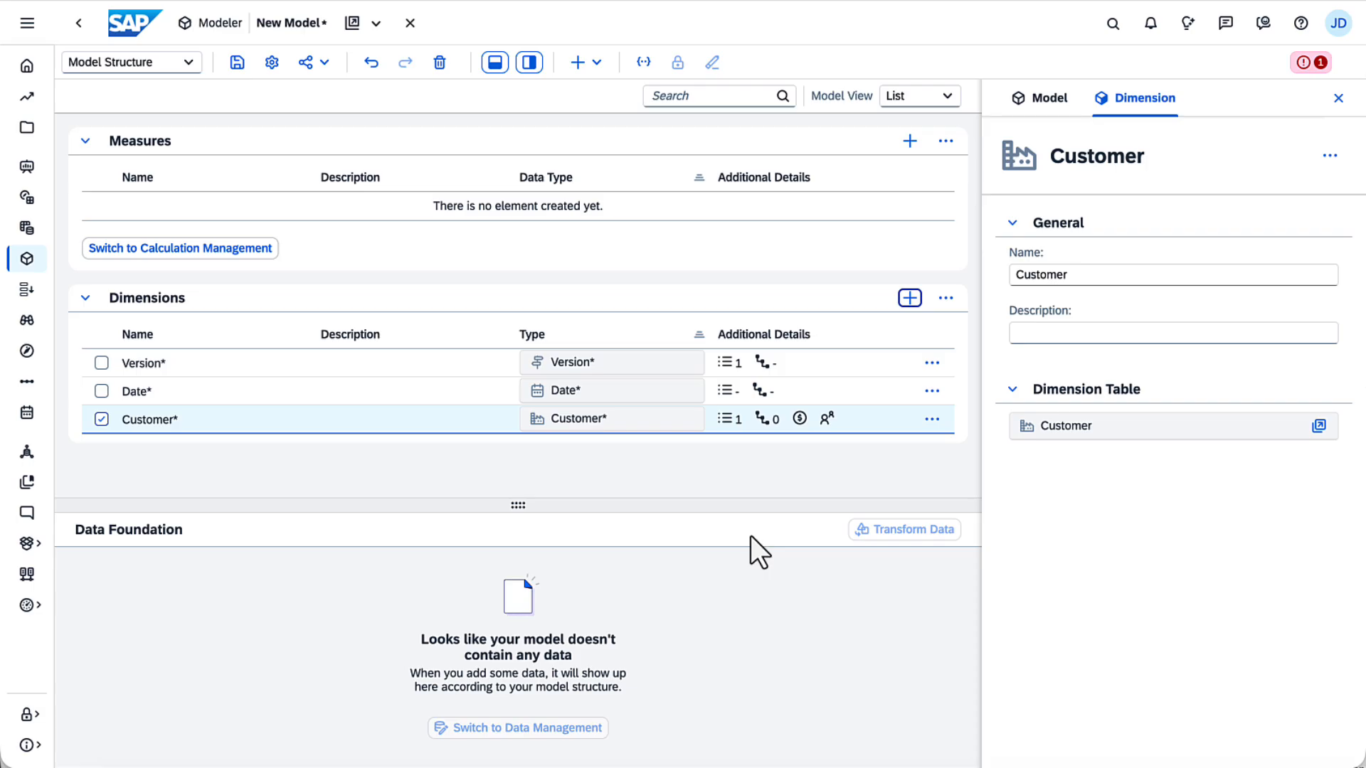
Step: Open the Customer dimension table and paste in member IDs, descriptions, currencies and persons responsible
{"action": "left_click", "coordinate": [1318, 425]}
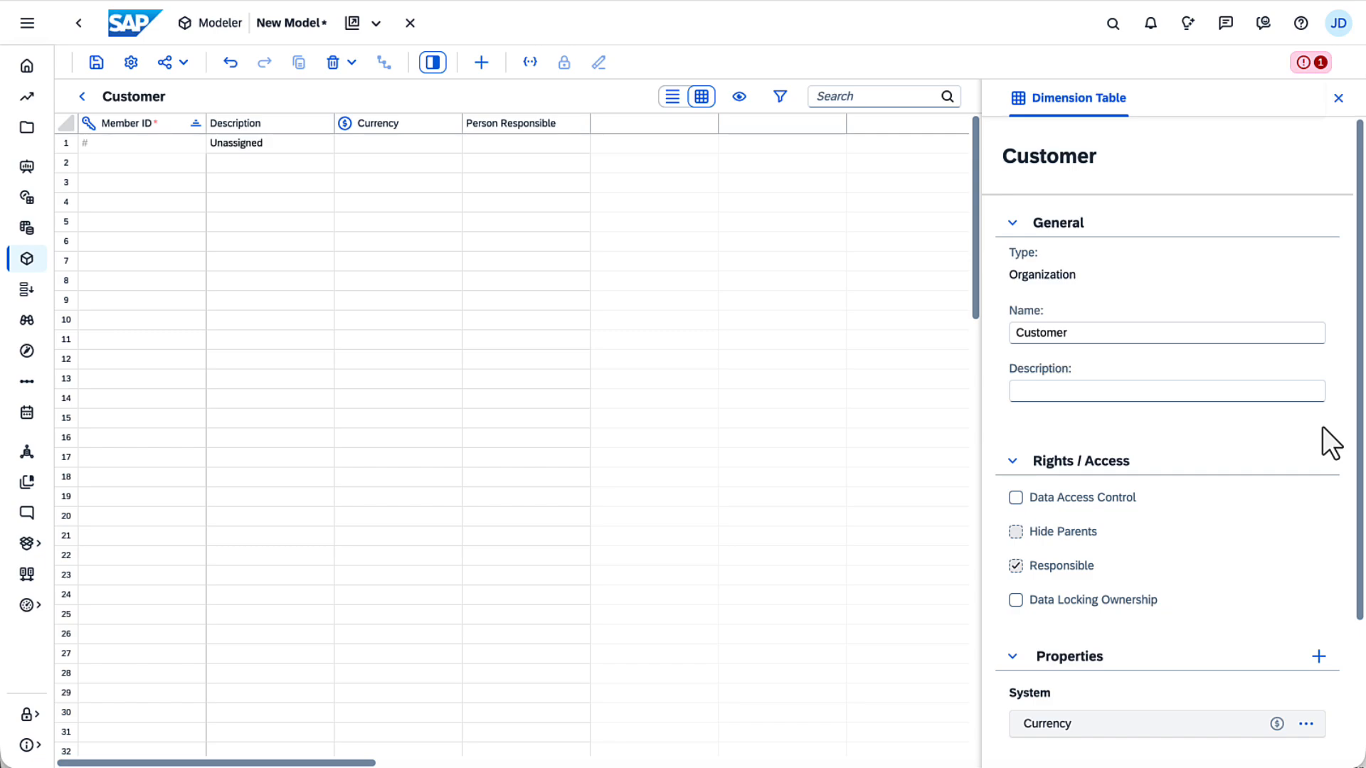
{"action": "left_click", "coordinate": [98, 162]}
{"action": "key", "text": "ctrl+v"}
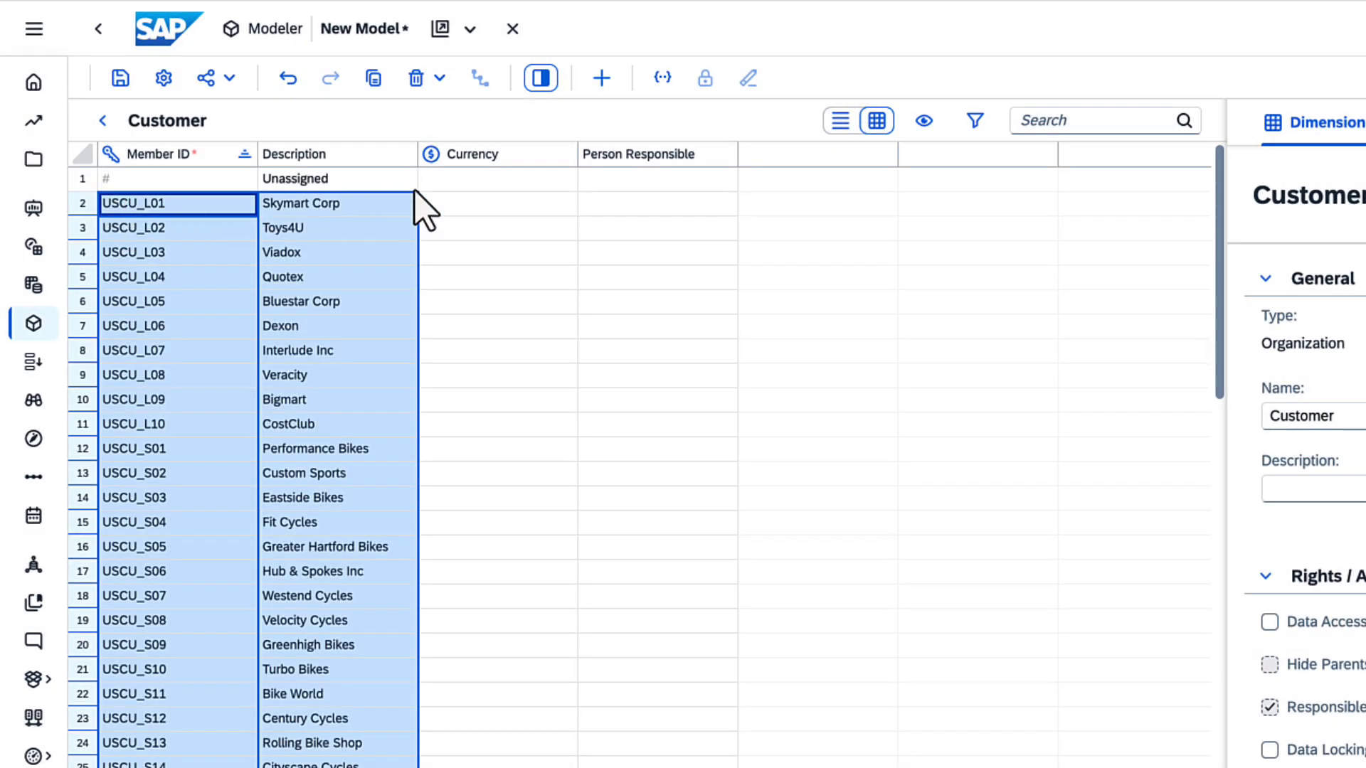
{"action": "left_click", "coordinate": [442, 186]}
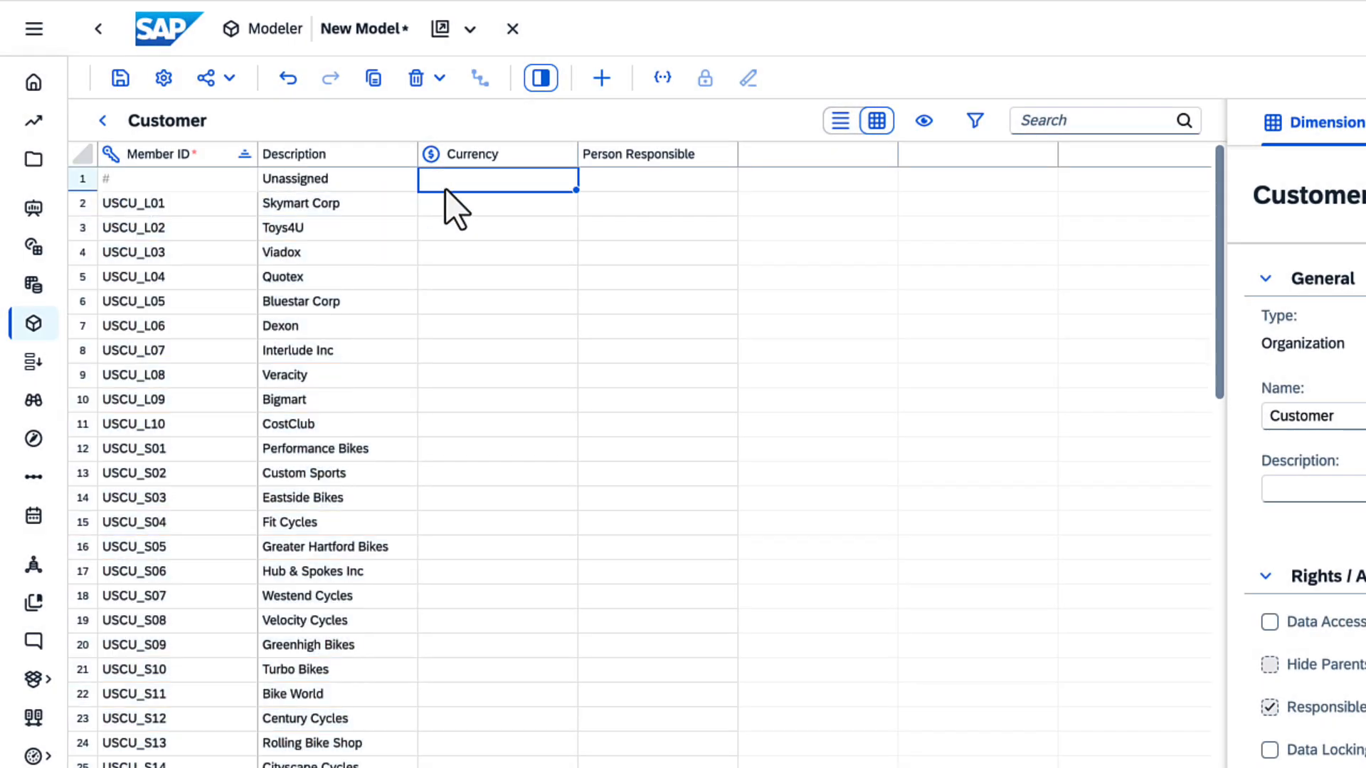
{"action": "key", "text": "ctrl+v"}
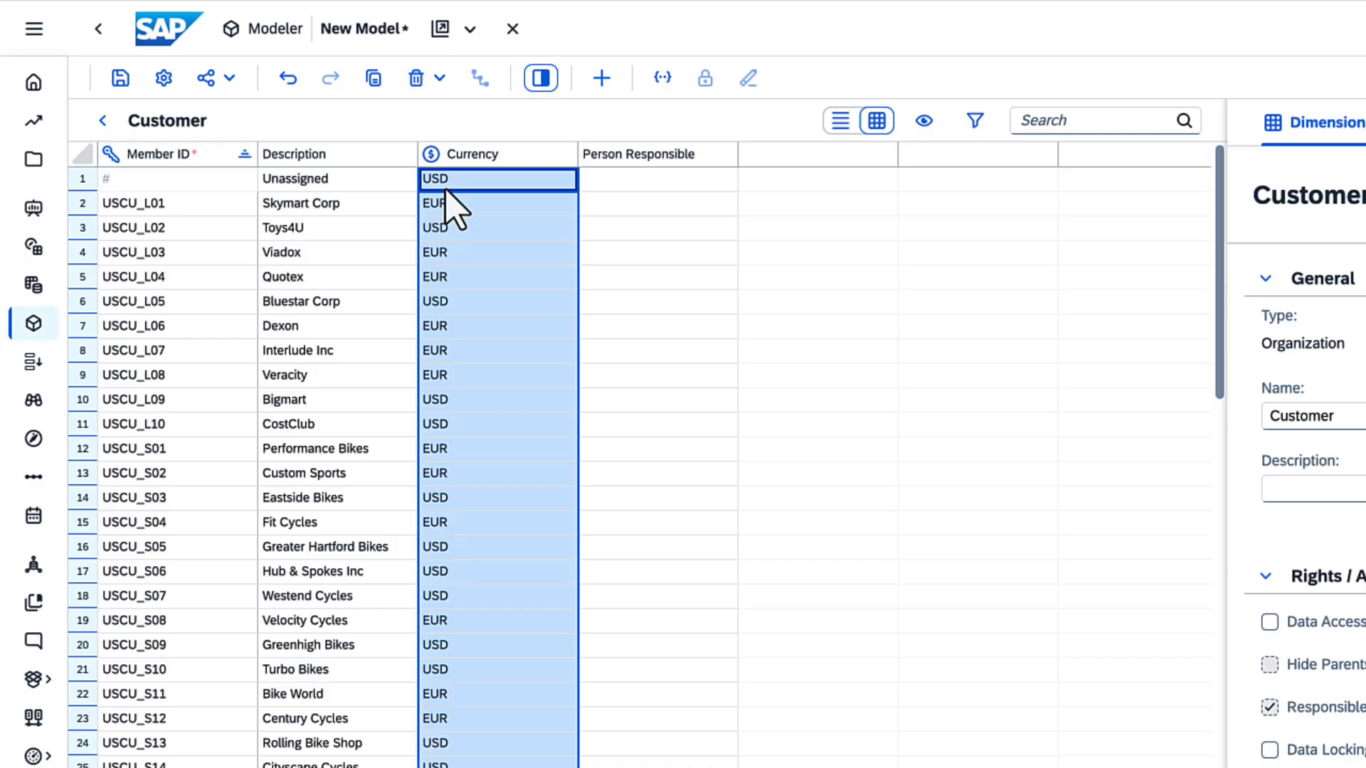
{"action": "left_click", "coordinate": [591, 206]}
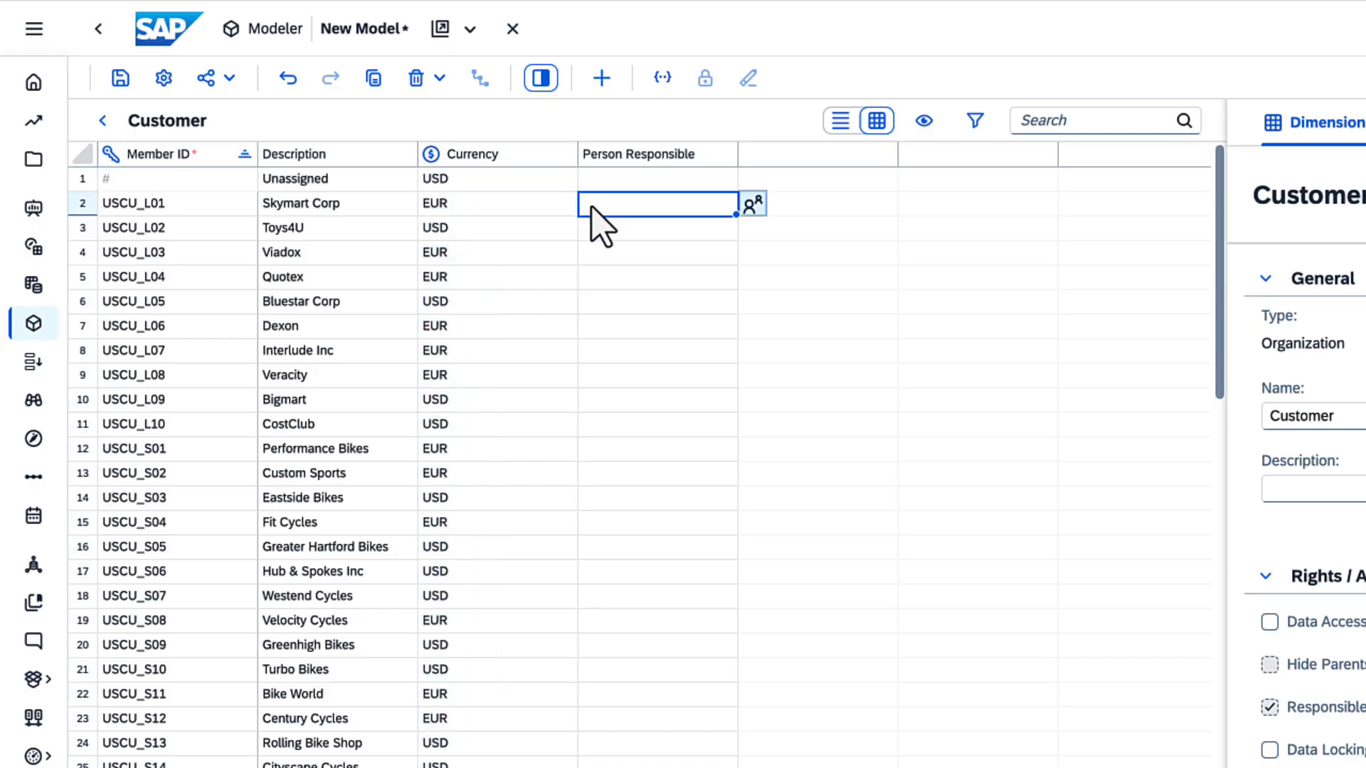
{"action": "type", "text": "JOHN BONNIE JOHN JOHN DANIEL ISOBEL JOHN JOHN DANIEL DANIEL ISOBEL JOHN BONNIE ISOBEL DANIEL BONNIE BONNIE JOHN BONNIE BONNIE ISOBEL JOHN BONNIE BONNIE DANIEL JOHN JOHN"}
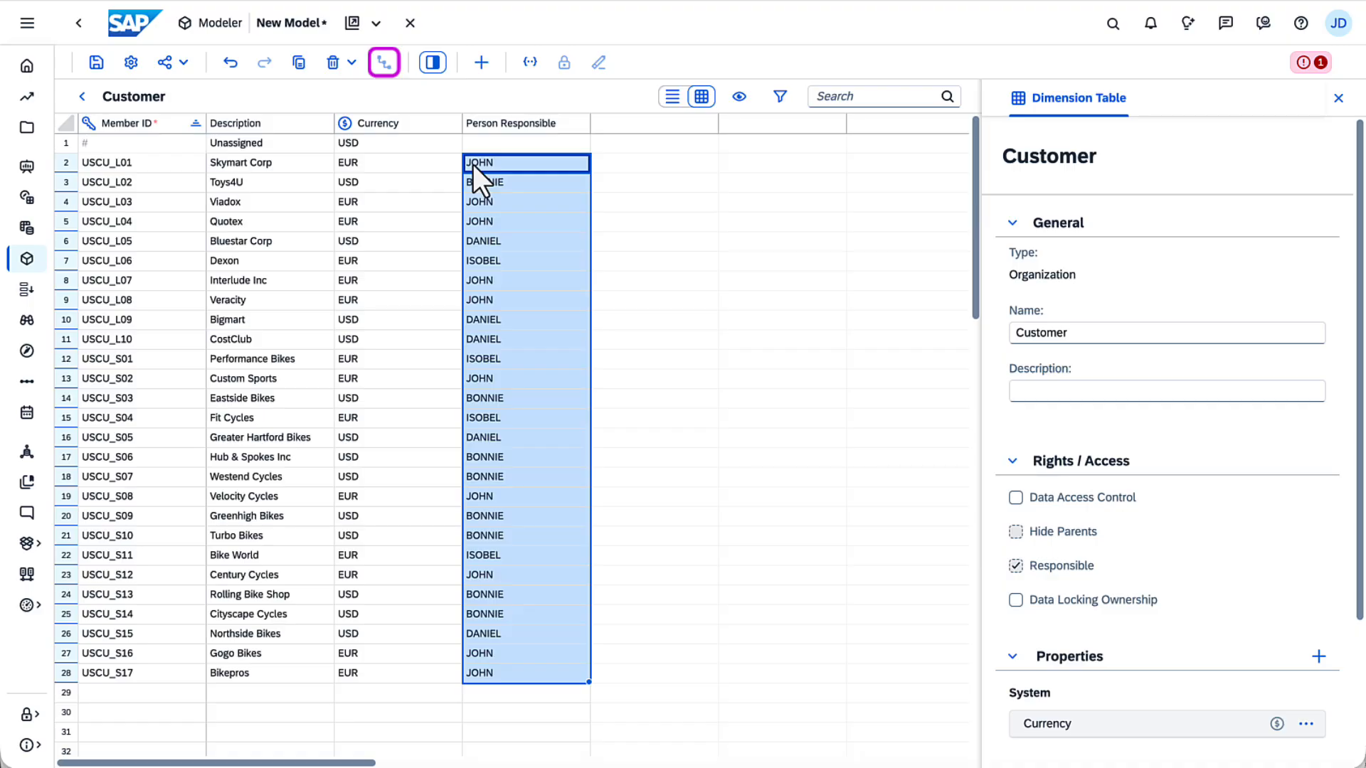
{"action": "left_click", "coordinate": [81, 97]}
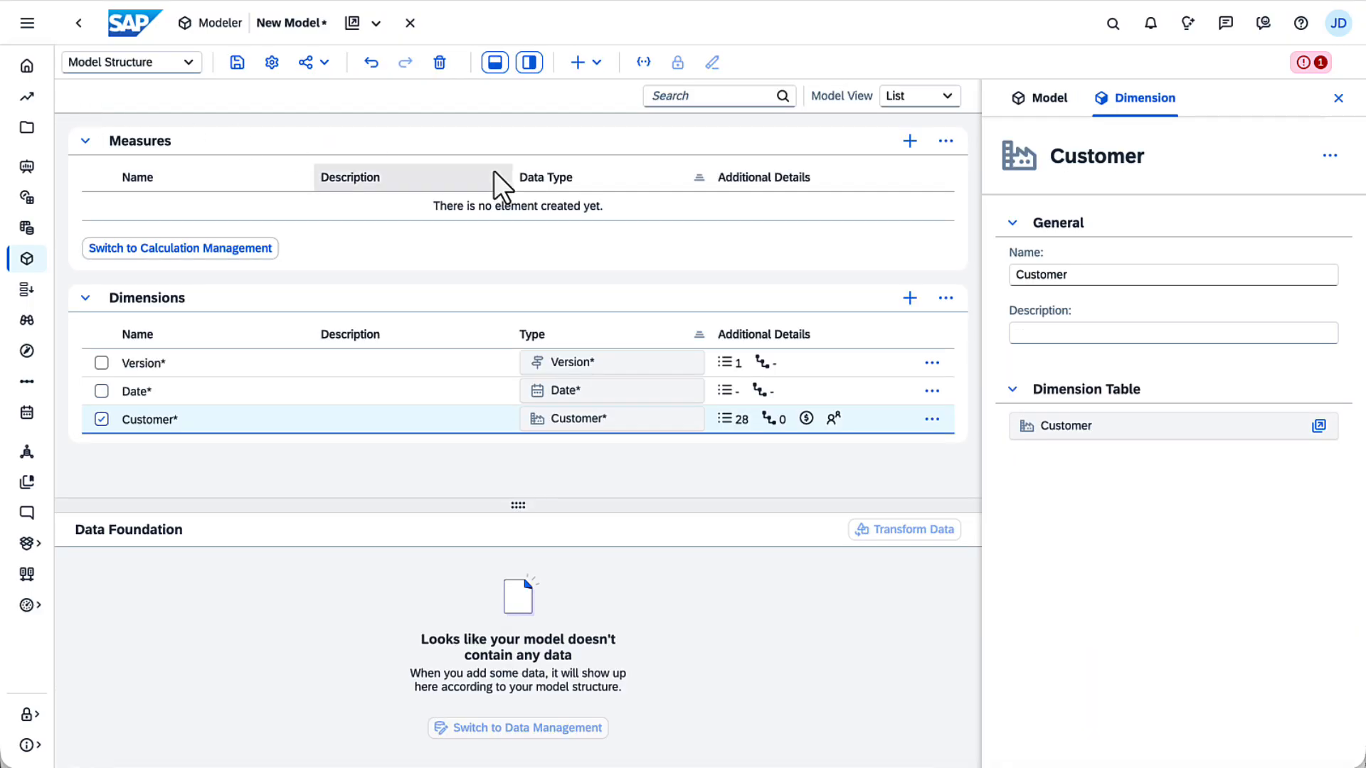
Step: Add a new measure named Amount
{"action": "left_click", "coordinate": [910, 141]}
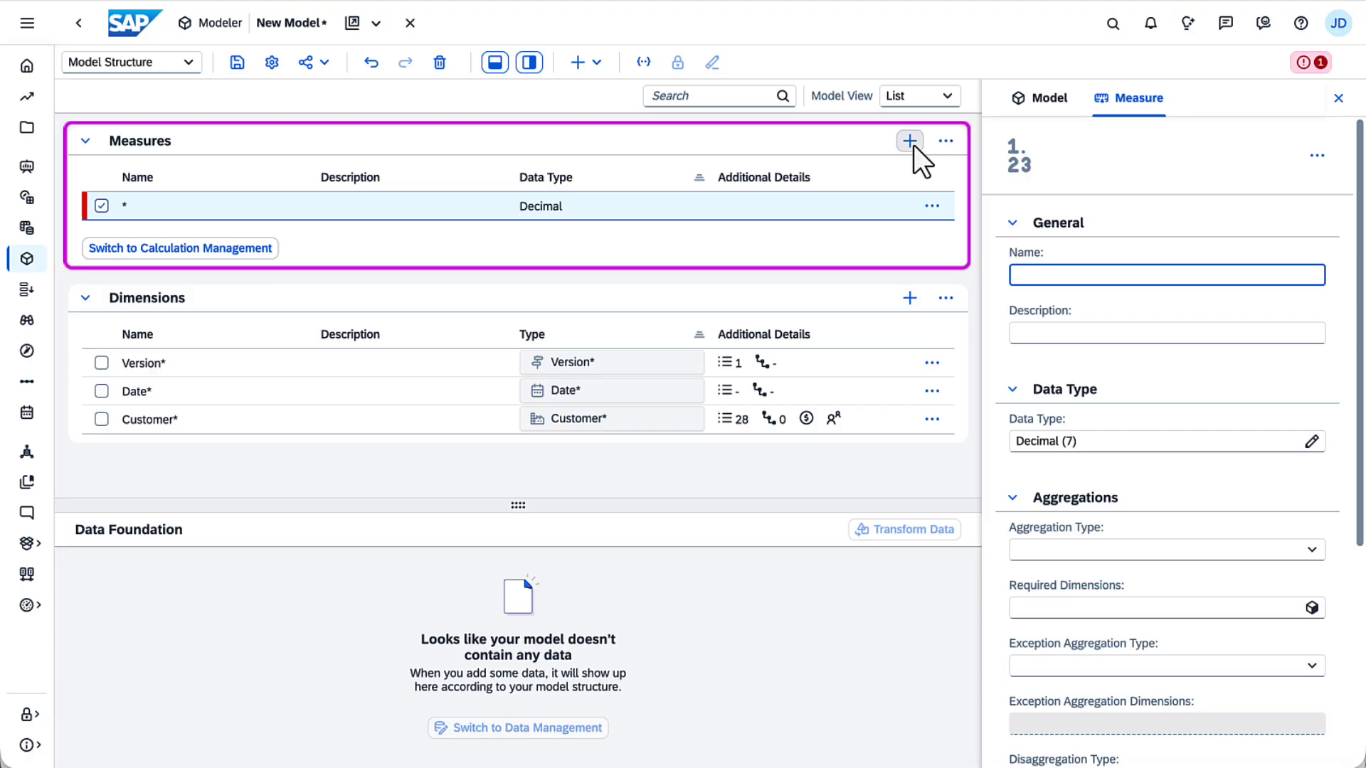
{"action": "type", "text": "Amount"}
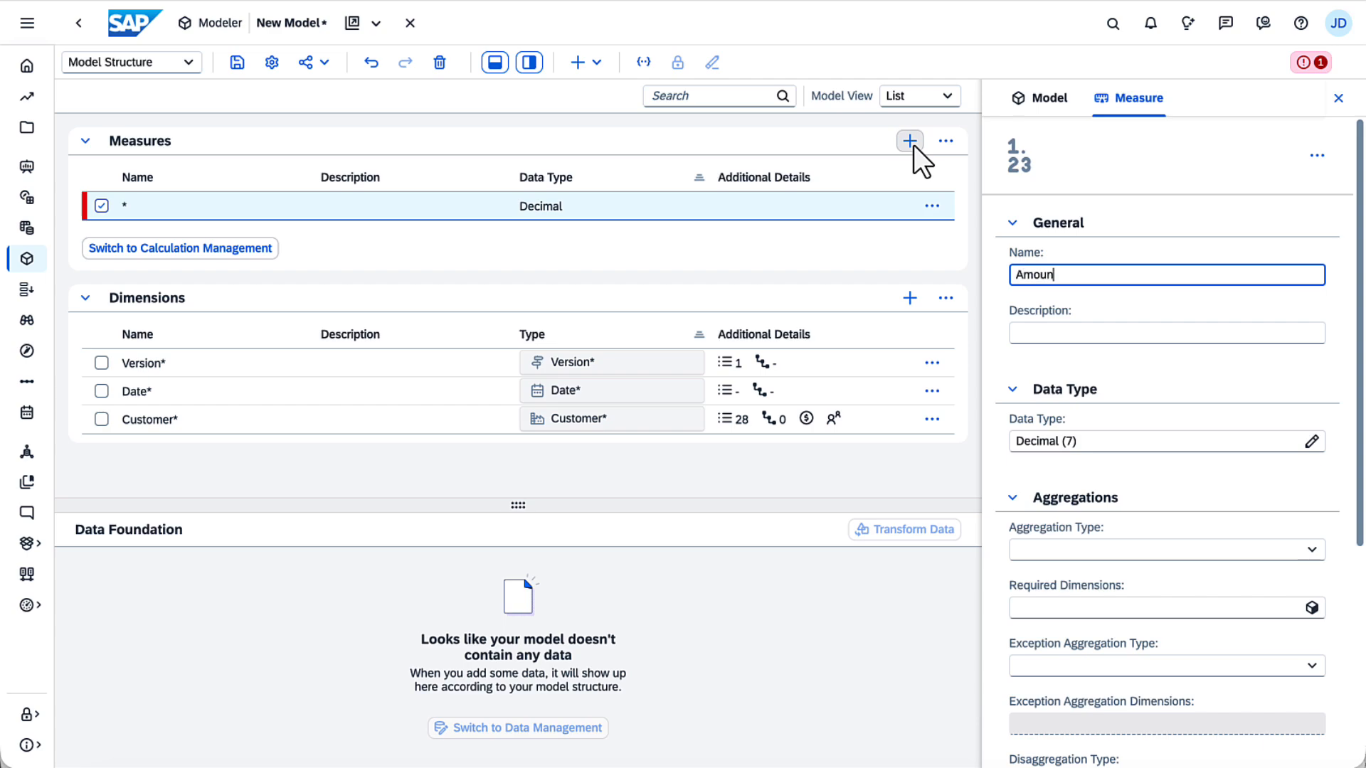
{"action": "key", "text": "Return"}
Step: Change the Amount measure's data type to Integer
{"action": "left_click", "coordinate": [1310, 442]}
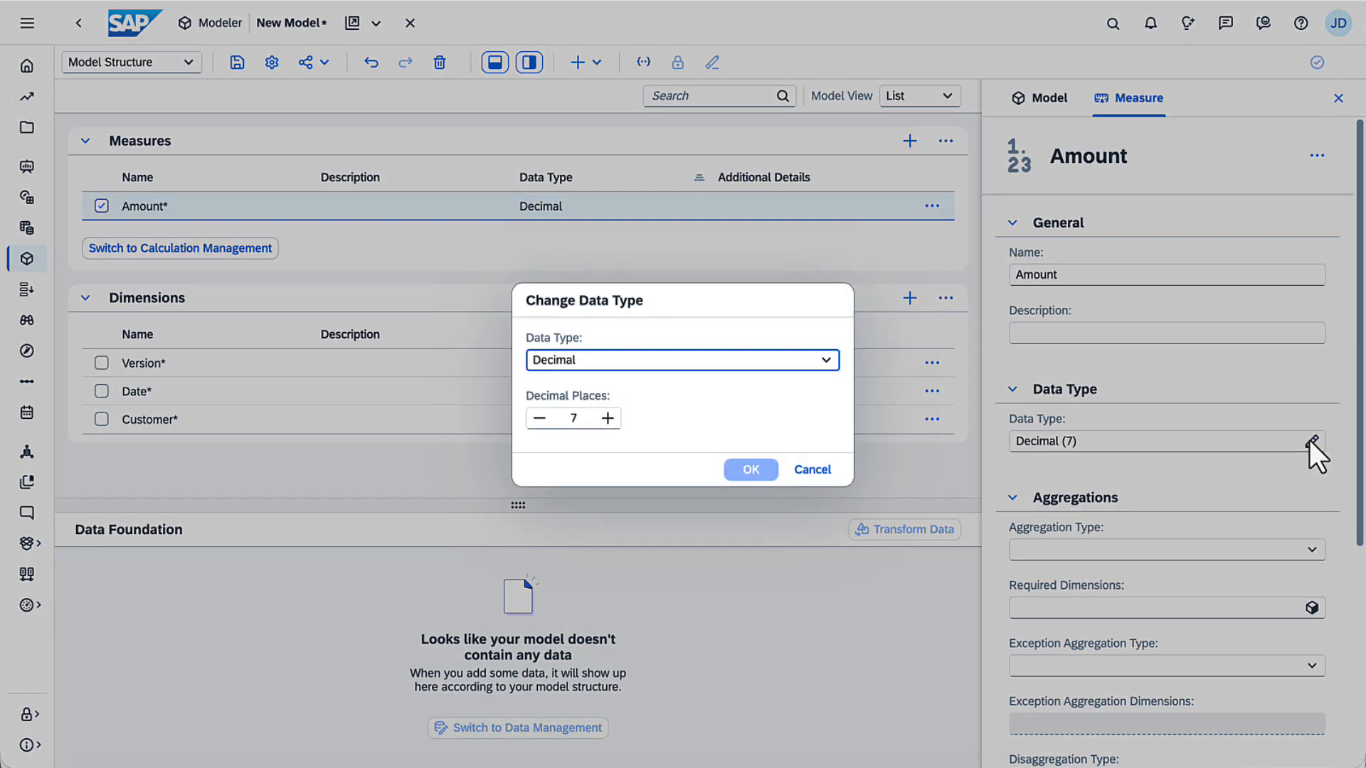
{"action": "left_click", "coordinate": [825, 360]}
{"action": "left_click", "coordinate": [801, 414]}
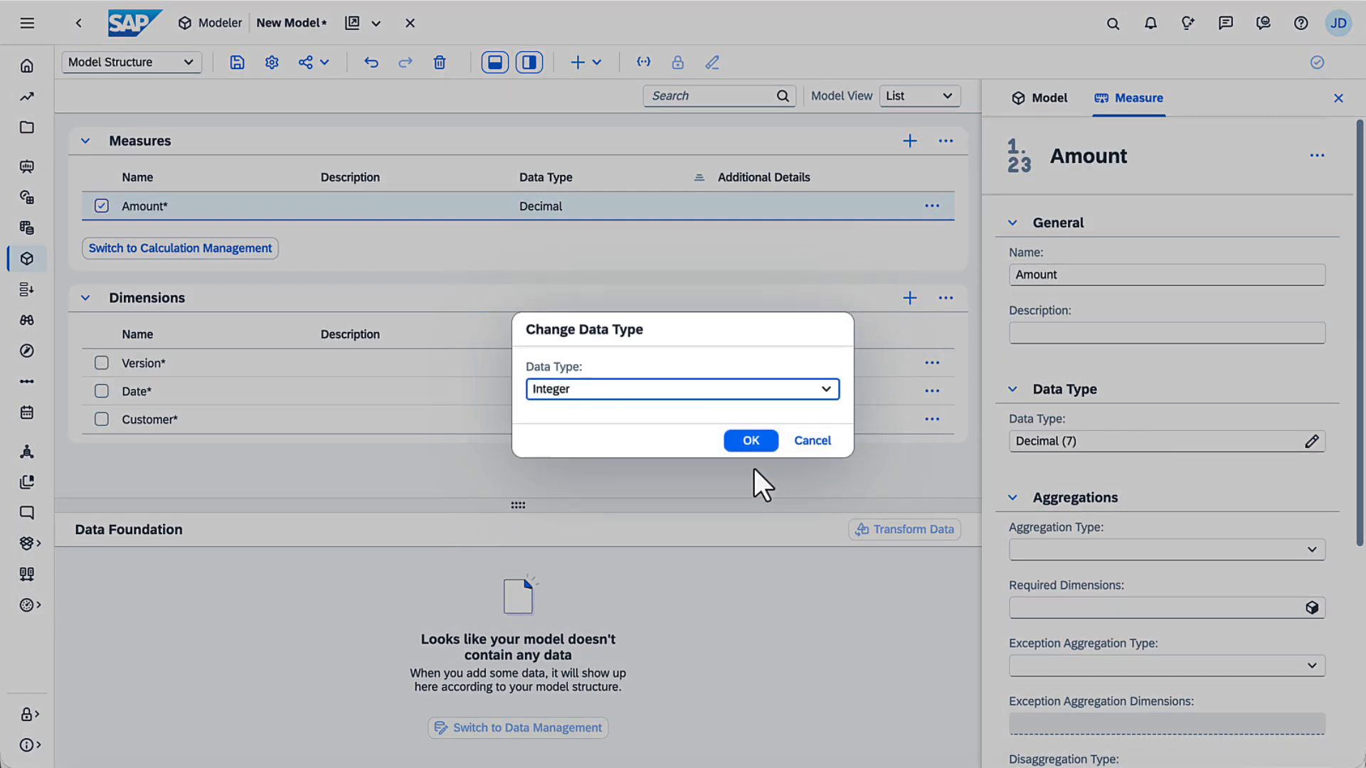
{"action": "left_click", "coordinate": [751, 441]}
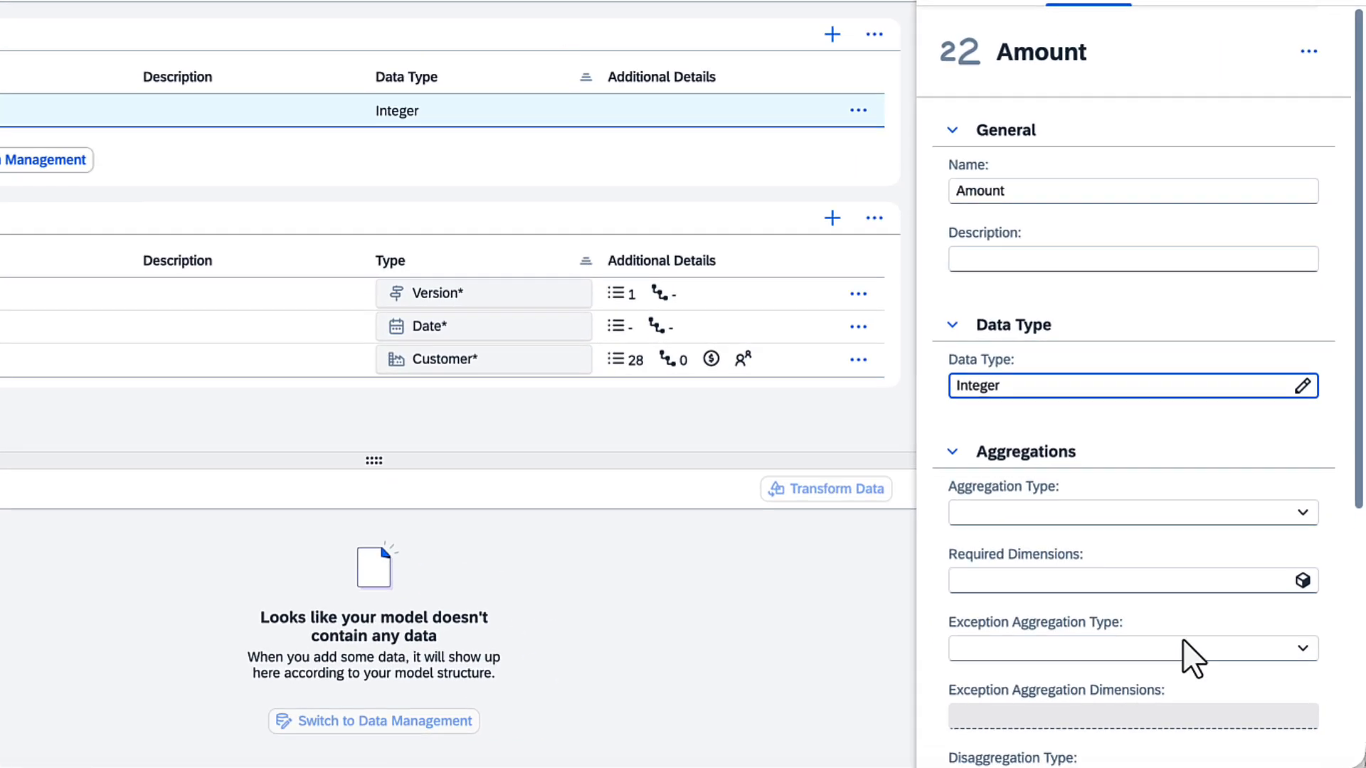
Step: Set the Amount measure's unit type to Currency, taken from the dimension's currency property Customer.currency
{"action": "scroll", "coordinate": [1355, 719], "scroll_direction": "down", "scroll_amount": 5}
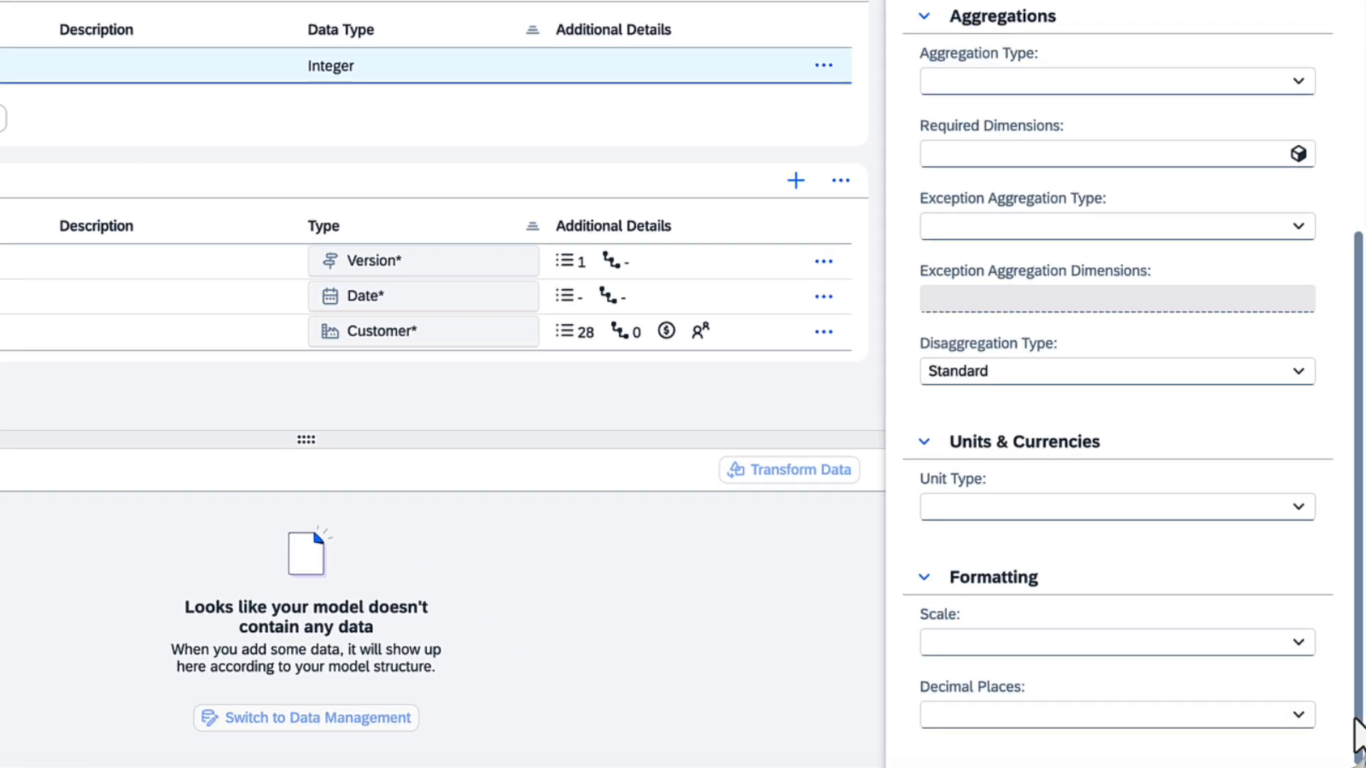
{"action": "left_click", "coordinate": [1298, 506]}
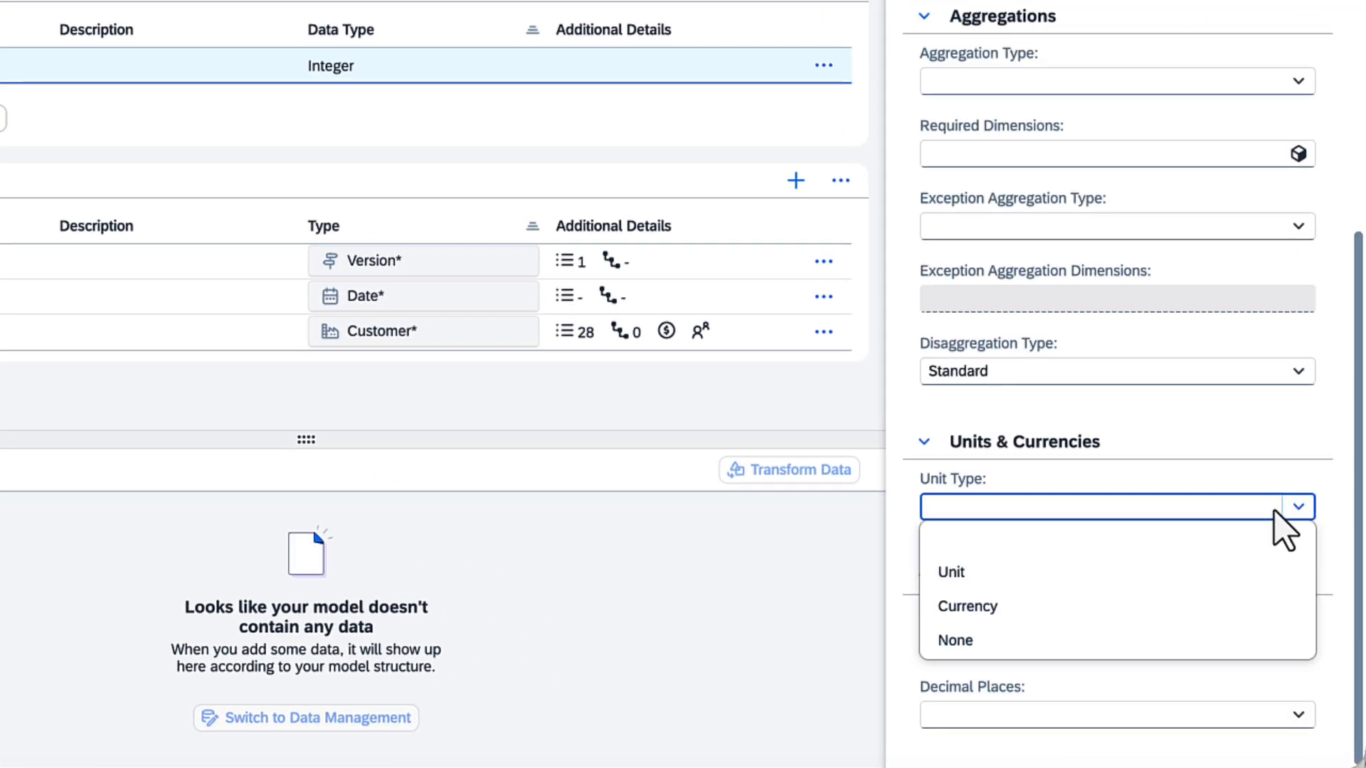
{"action": "left_click", "coordinate": [1166, 606]}
{"action": "left_click", "coordinate": [1096, 579]}
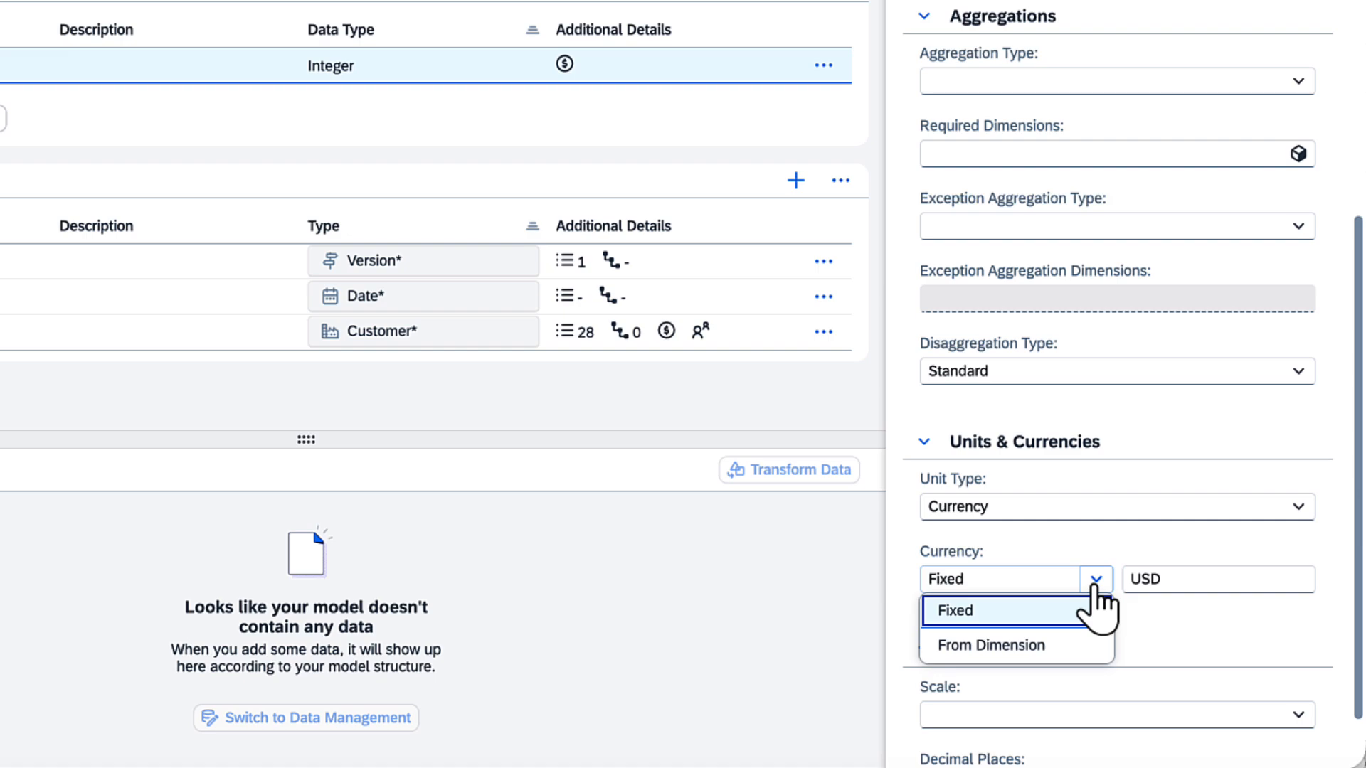
{"action": "left_click", "coordinate": [1075, 644]}
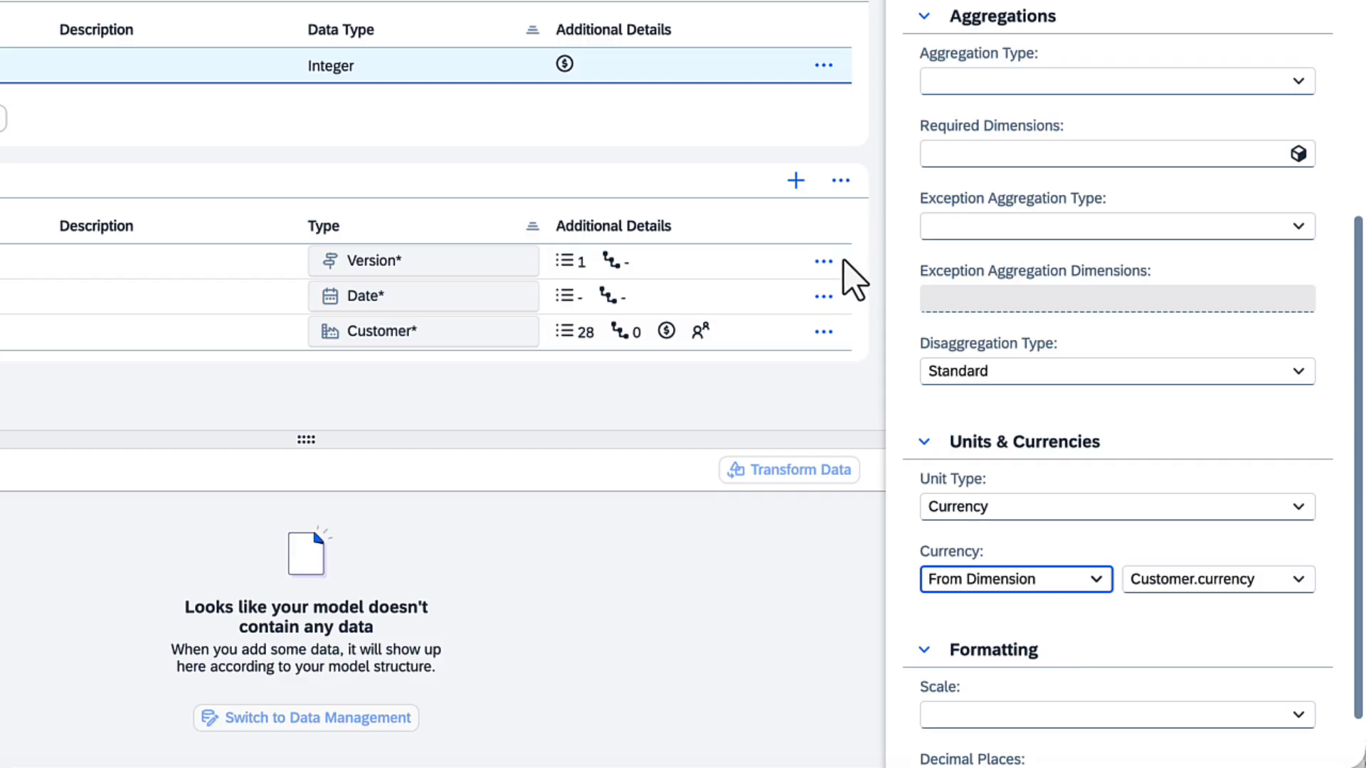
Step: Add a new dimension named Account with a new dimension table of type Account
{"action": "left_click", "coordinate": [795, 180]}
{"action": "type", "text": "Account"}
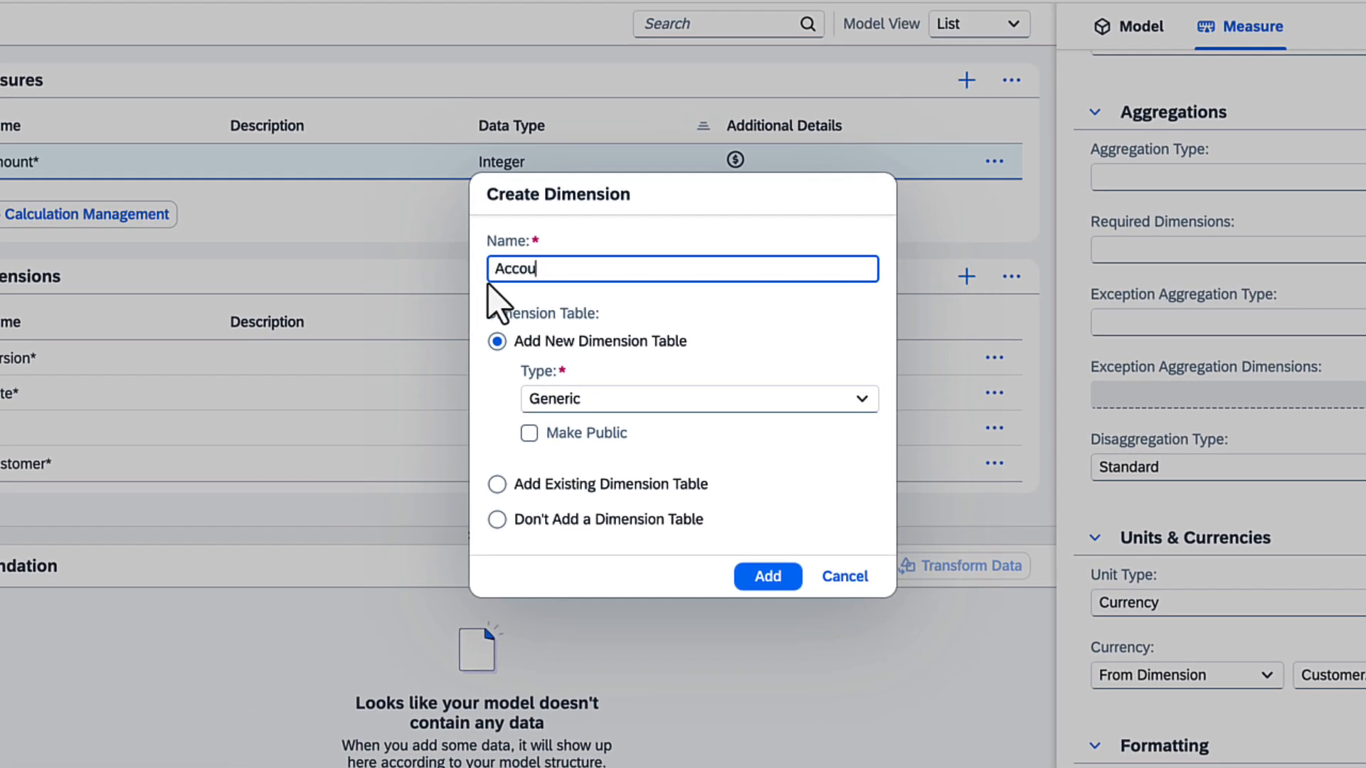
{"action": "left_click", "coordinate": [838, 396]}
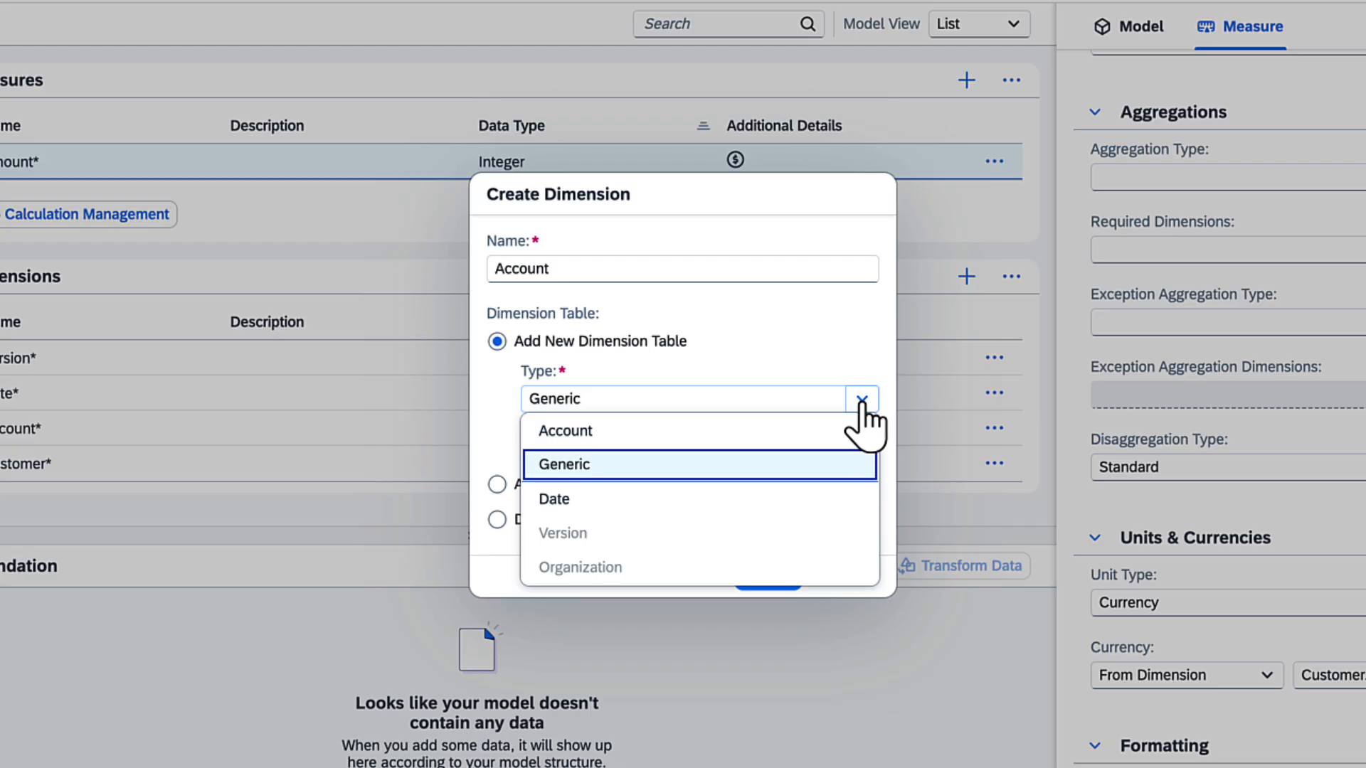
{"action": "left_click", "coordinate": [825, 431]}
{"action": "left_click", "coordinate": [768, 576]}
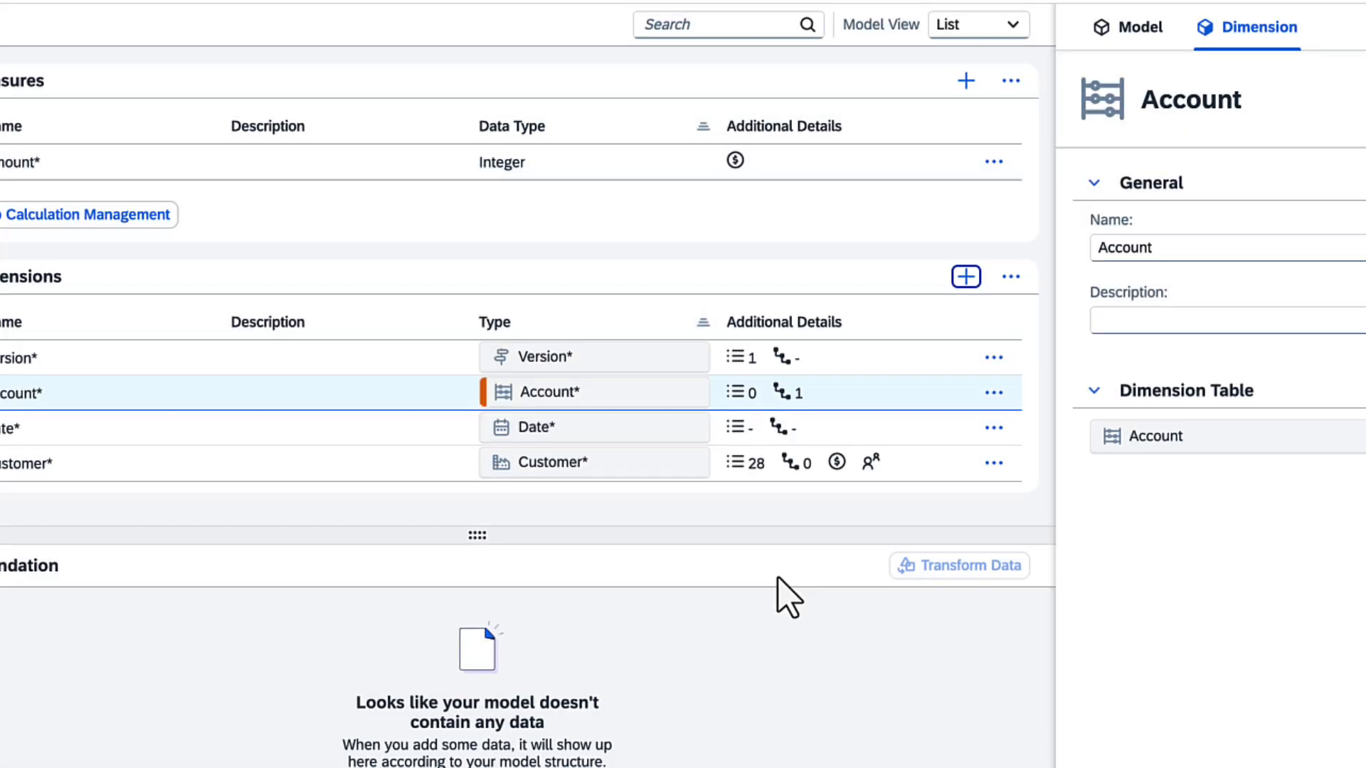
Step: Open the Account dimension table and paste in member IDs, descriptions and the hierarchy parent for each account
{"action": "left_click", "coordinate": [1318, 425]}
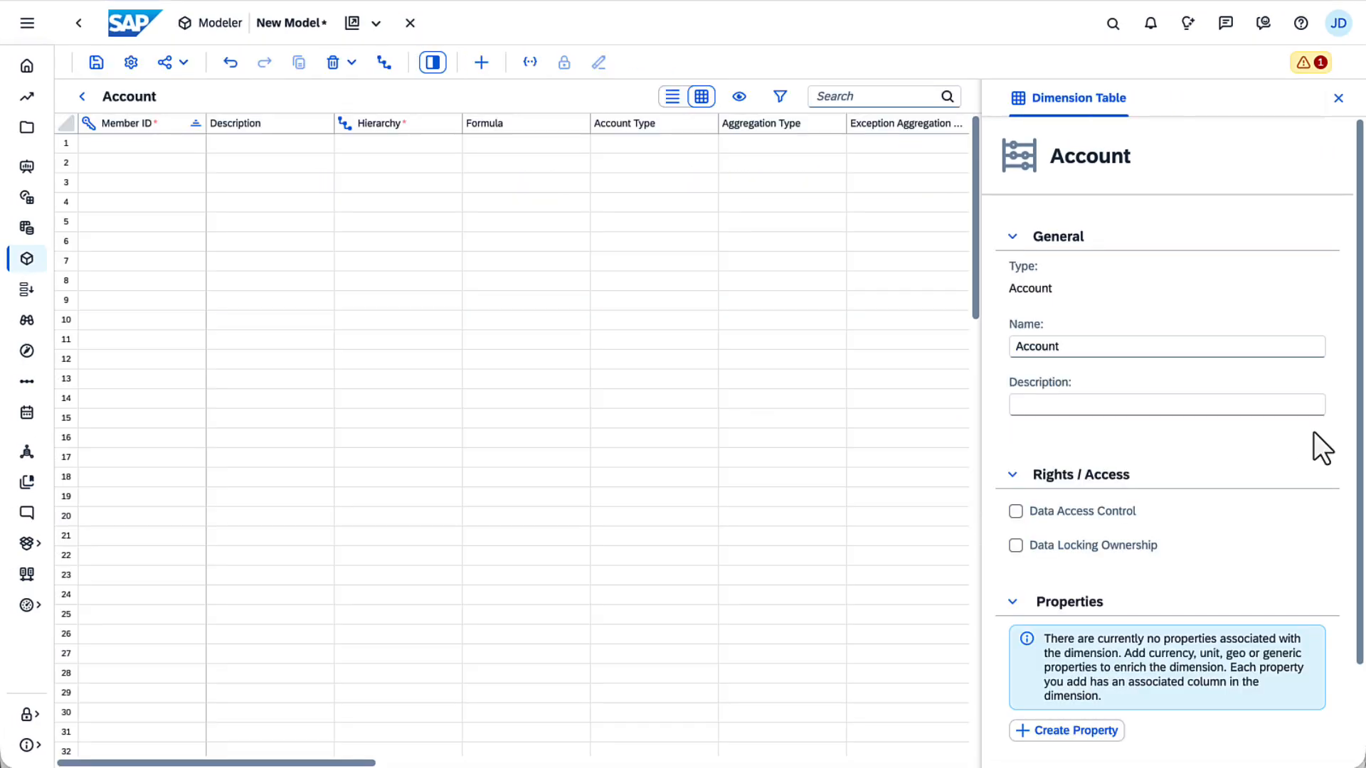
{"action": "left_click", "coordinate": [158, 175]}
{"action": "type", "text": "FPA1/08\tNet Income FPA1/016\tOperating Income FPA1/017\tGross Margin FPA1/018\tOperating Expense FPA1/020\tCost of Goods Sold FPA1/021\tNet Revenue FPA1/022\tGross Revenue FPA1/023\tSales Deductions FPA1/024\tBuilding Expense FPA1/026\tEmployee Expense FPA1/027\tOther Operating Expense FPA1/028\tPeriodic Building Expense FPA1/029\tUtilities Expense FPA1/032\tOffice Expense FPA1/033\tPayroll FPA1/034\tTravel FPA1/035\tEmployee Expense Other"}
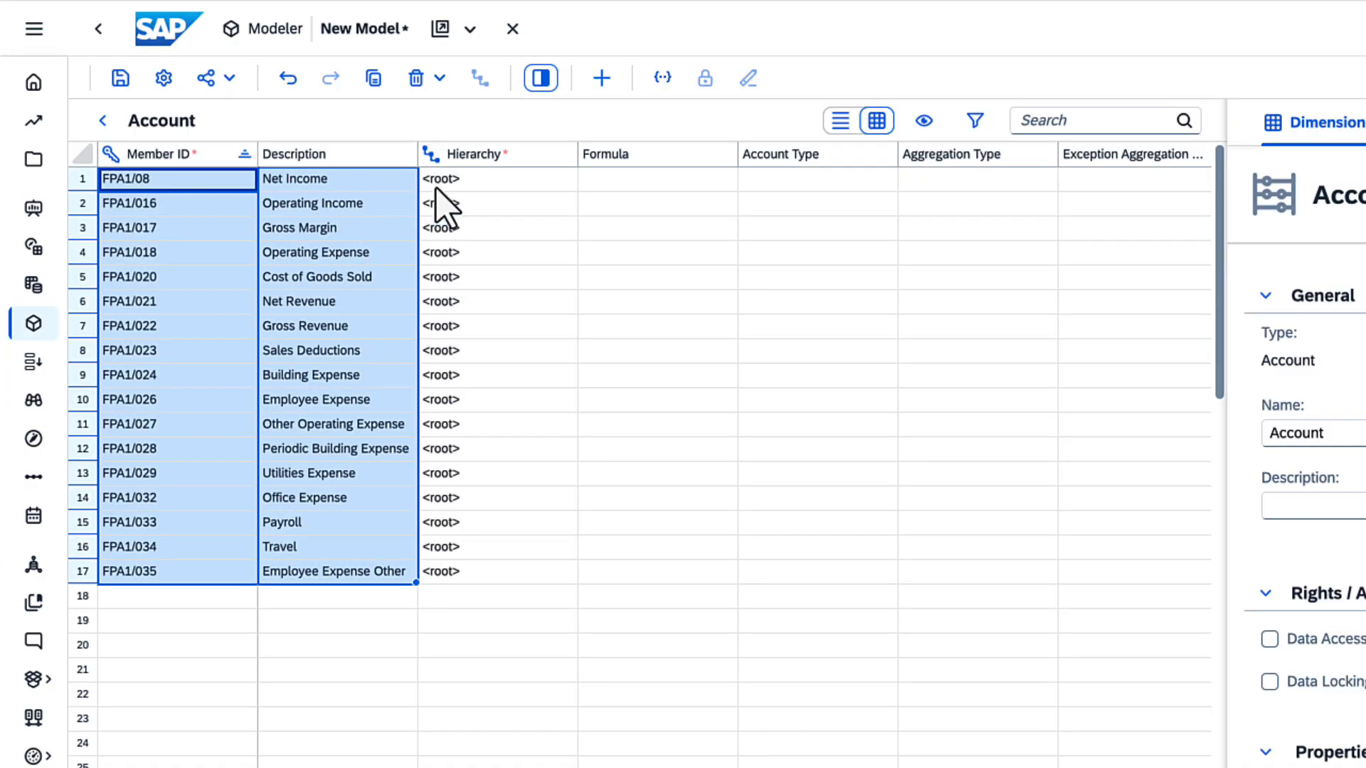
{"action": "left_click", "coordinate": [569, 189]}
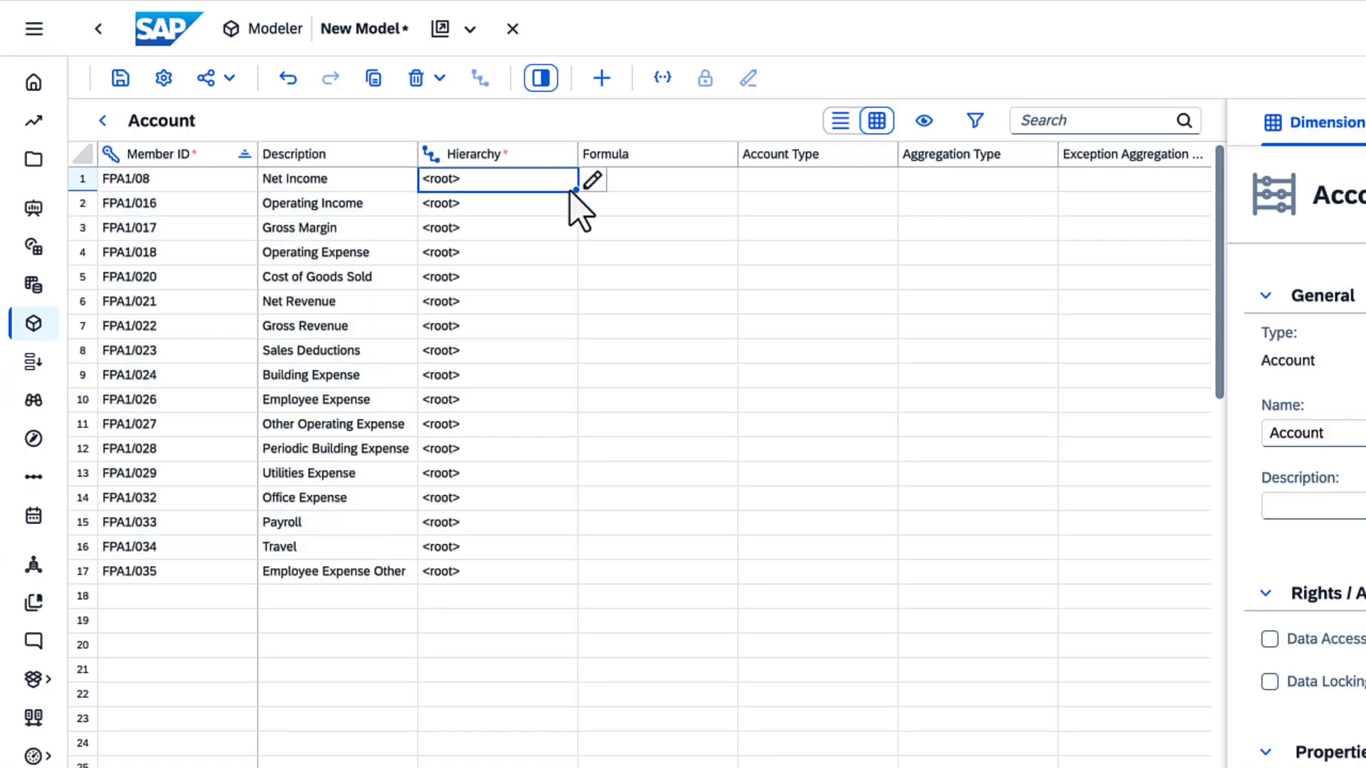
{"action": "type", "text": "<root> FPA1/08 FPA1/016 FPA1/016 FPA1/017 FPA1/017 FPA1/021 FPA1/021 FPA1/018 FPA1/018 FPA1/018 FPA1/024 FPA1/024 FPA1/026 FPA1/026 FPA1/026 FPA1/026"}
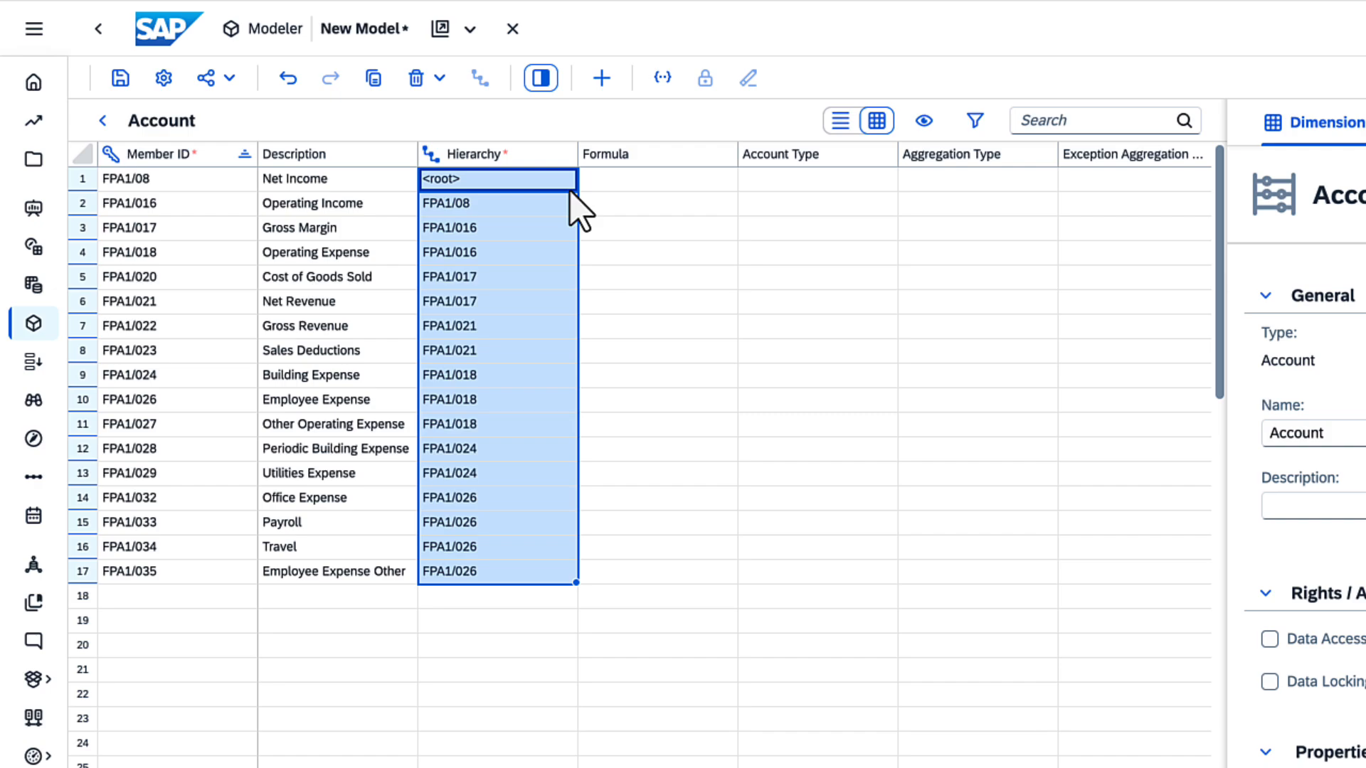
{"action": "left_click", "coordinate": [641, 185]}
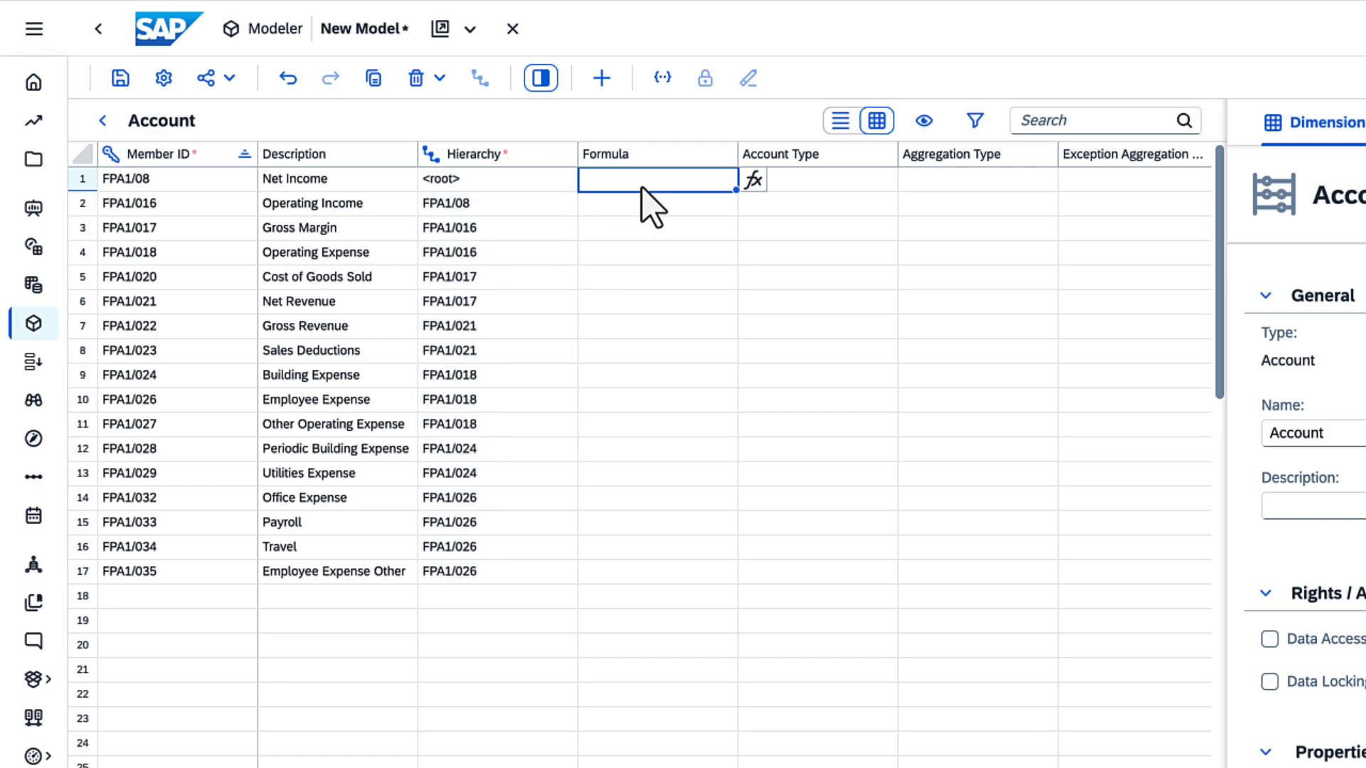
{"action": "left_click", "coordinate": [751, 182]}
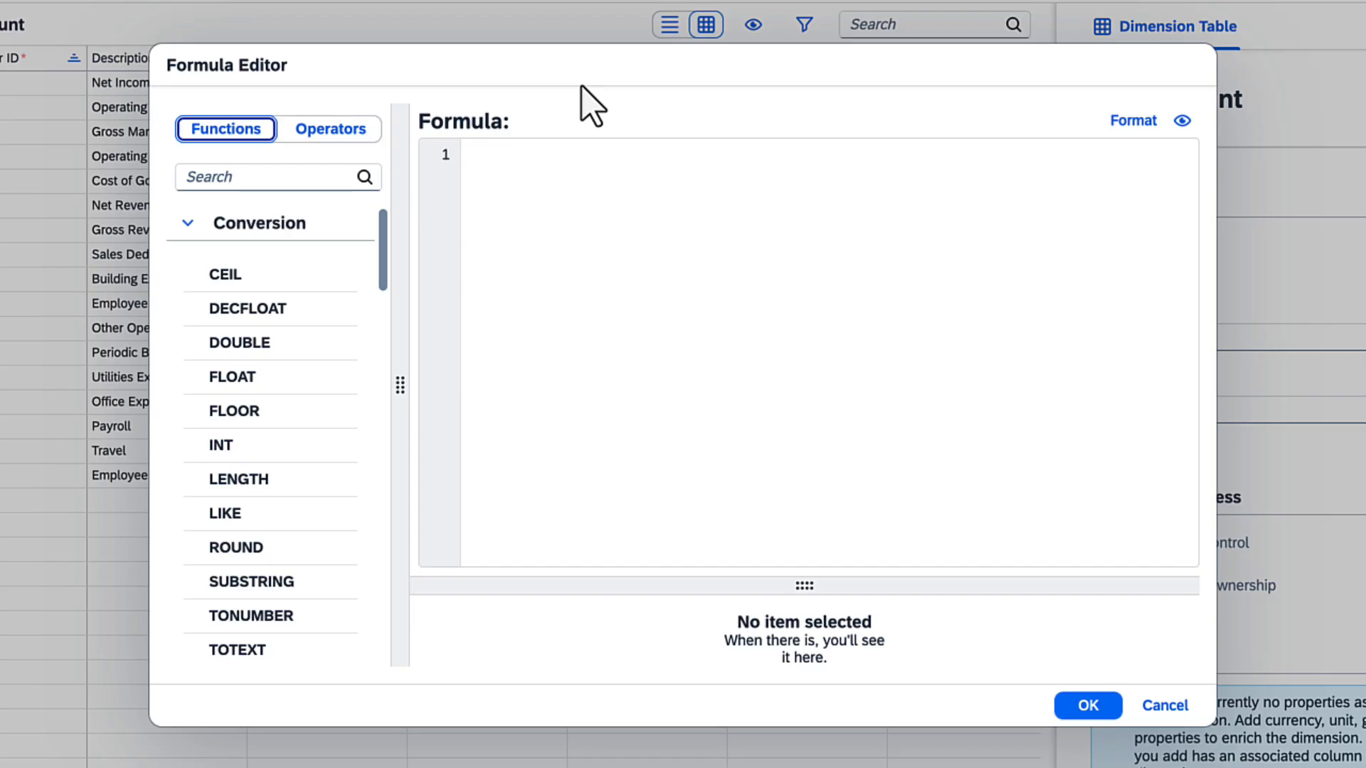
{"action": "left_click", "coordinate": [1165, 705]}
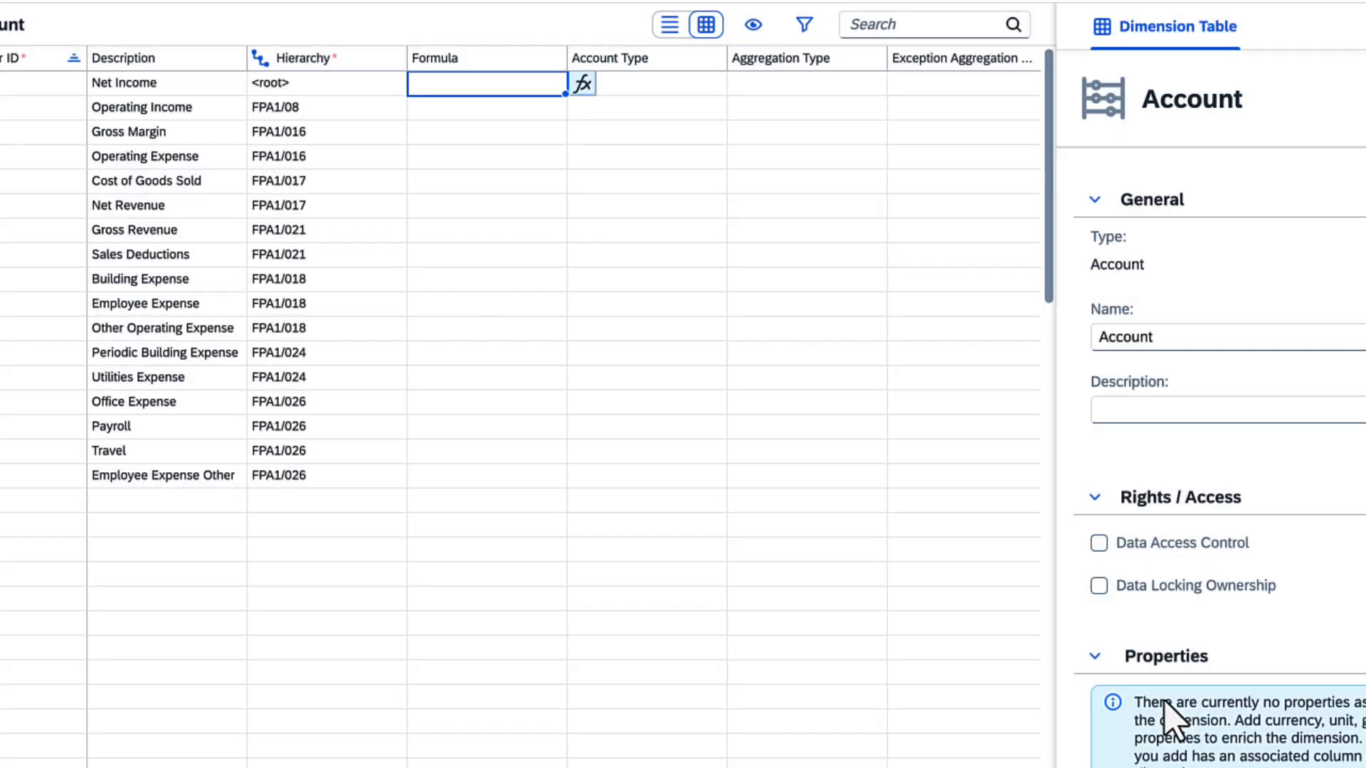
Step: Paste the INC and EXP account types into the Account Type column for all accounts
{"action": "left_click", "coordinate": [610, 86]}
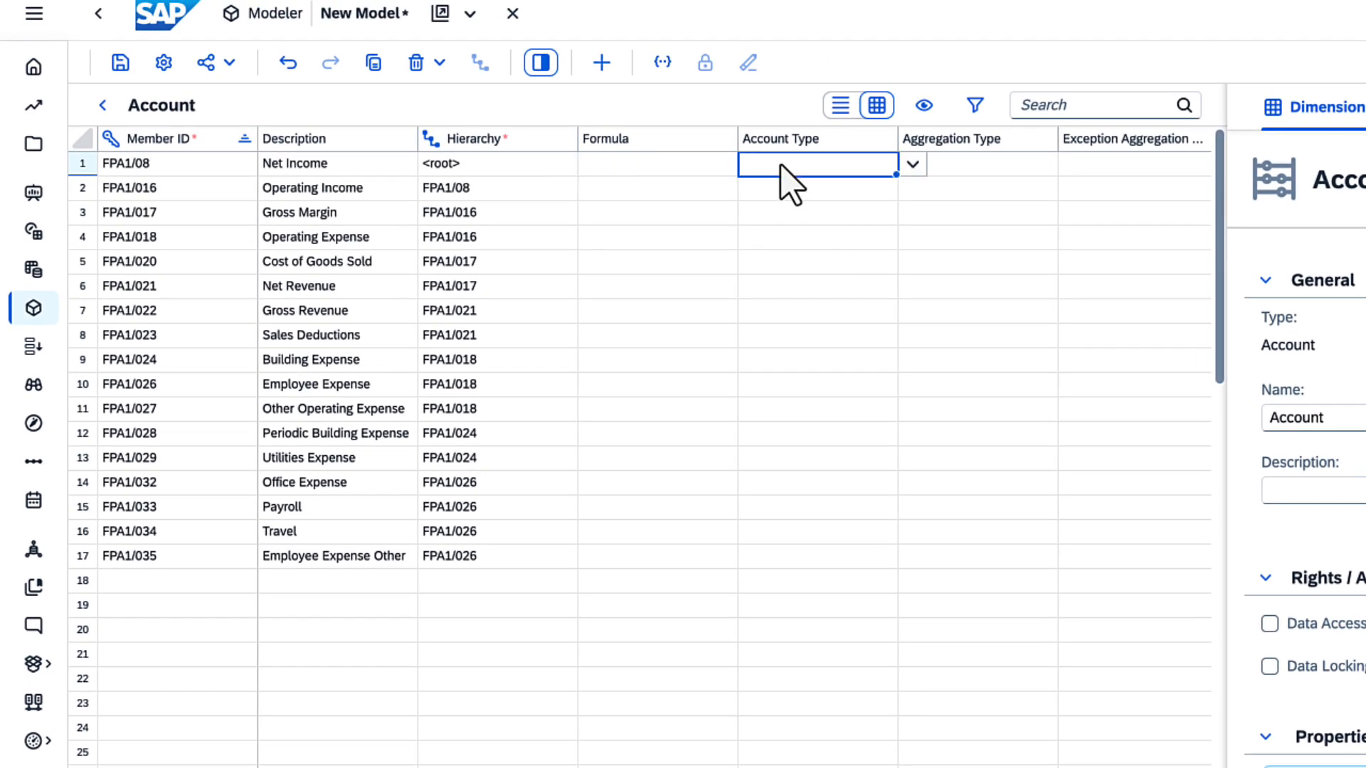
{"action": "type", "text": "INC INC INC EXP EXP INC INC EXP EXP EXP EXP EXP EXP EXP EXP EXP EXP"}
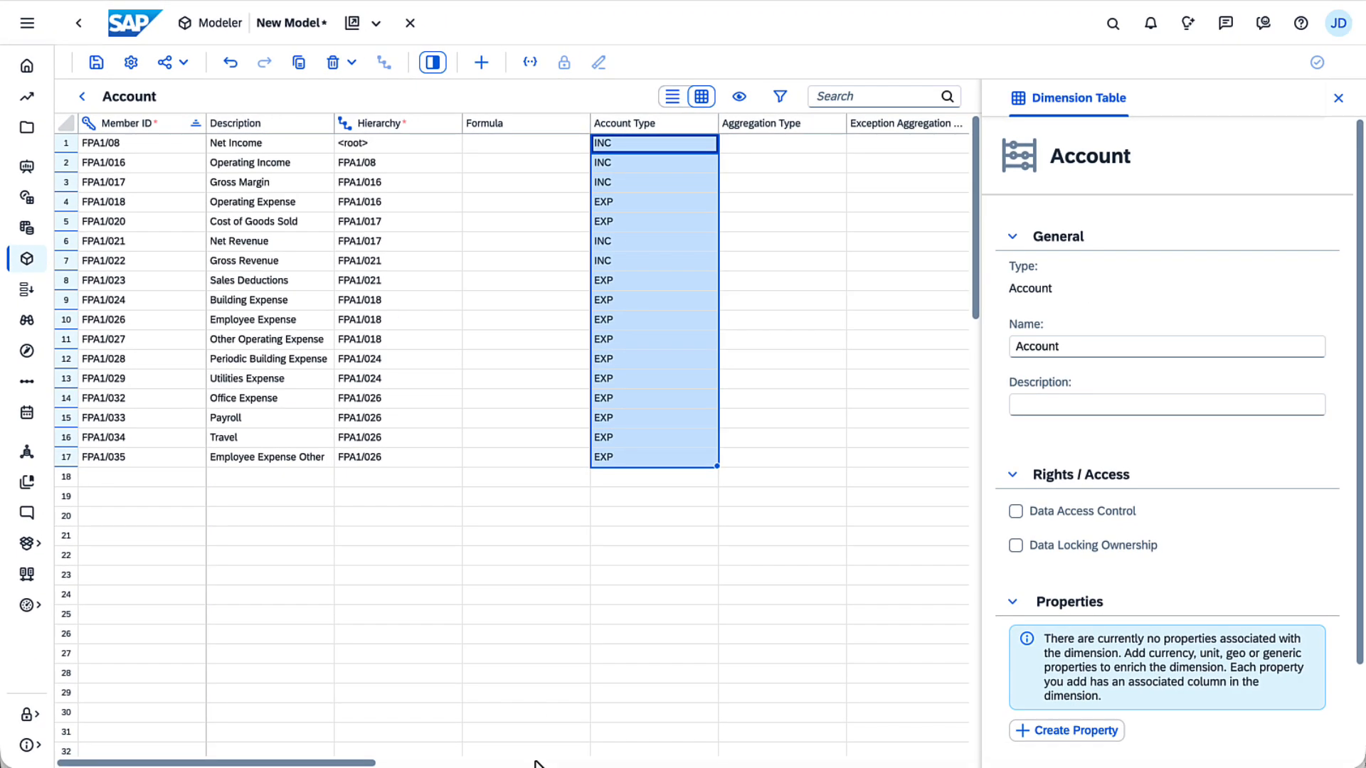
{"action": "scroll", "coordinate": [535, 762], "scroll_direction": "right", "scroll_amount": 12}
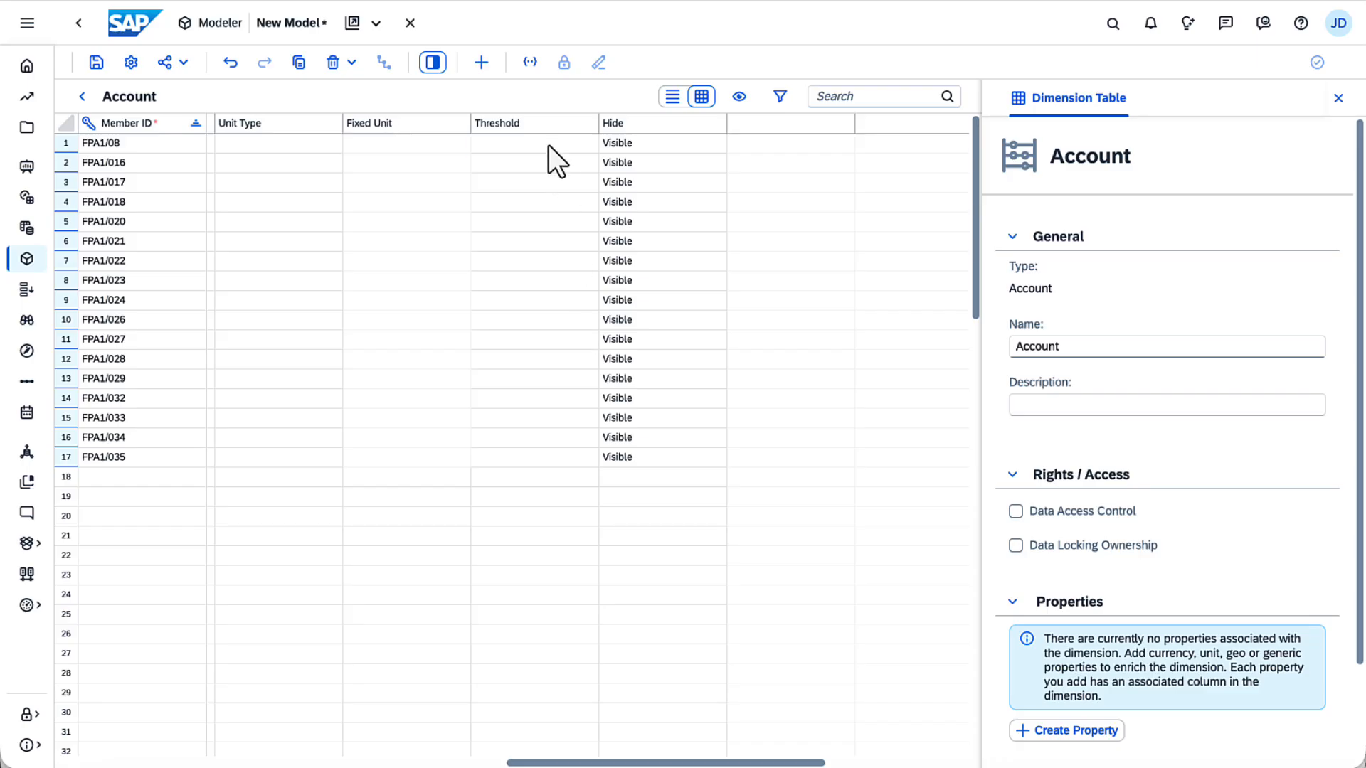
{"action": "left_click", "coordinate": [548, 145]}
{"action": "left_click", "coordinate": [611, 144]}
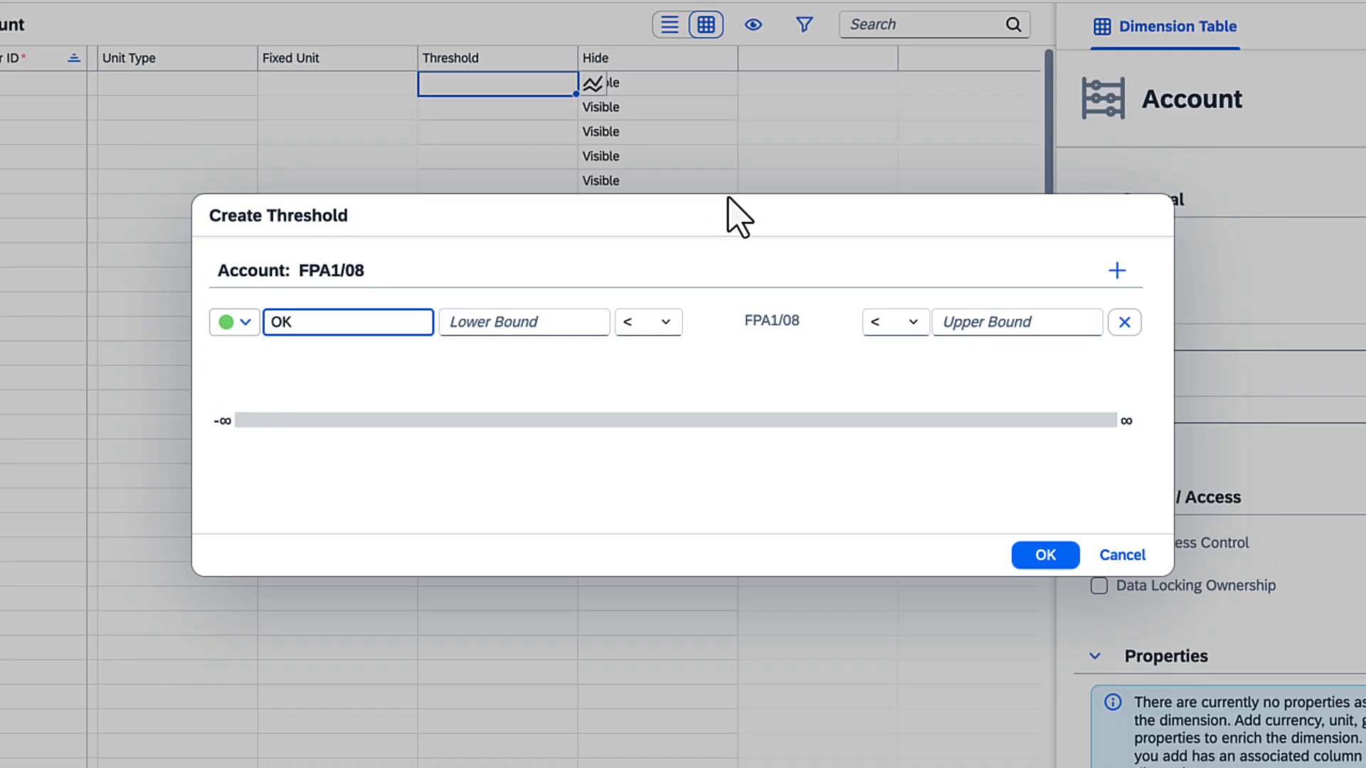
{"action": "left_click", "coordinate": [1113, 556]}
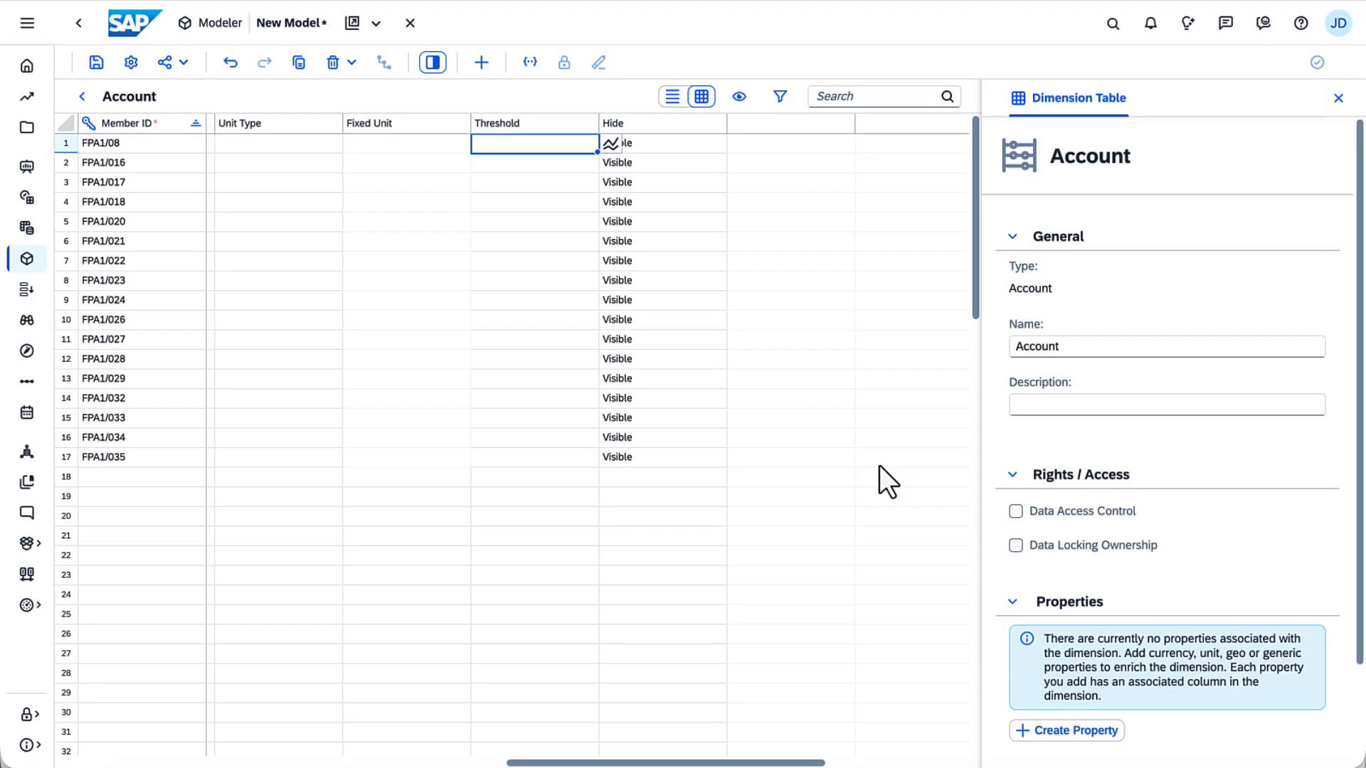
Step: In the model settings, set structure priority to prioritize properties and calculations from Account
{"action": "left_click", "coordinate": [134, 63]}
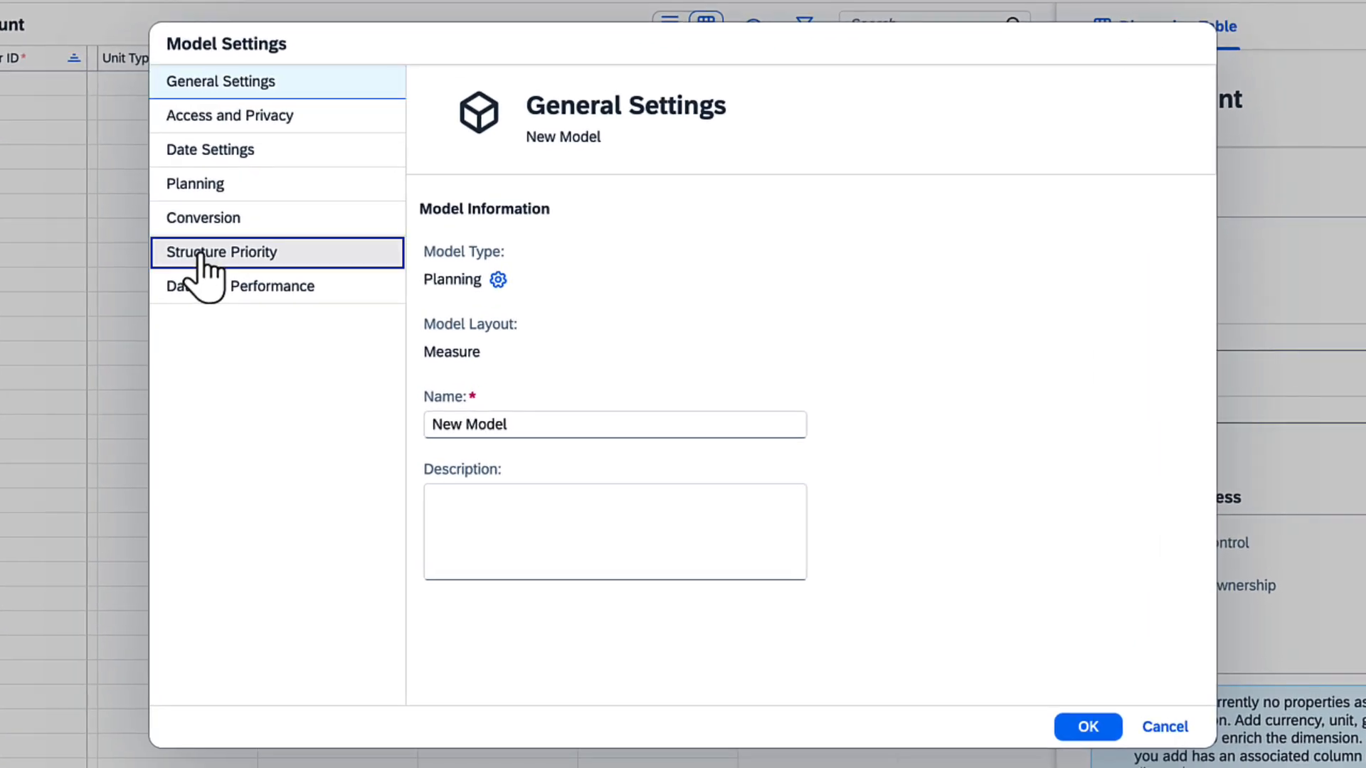
{"action": "left_click", "coordinate": [291, 278]}
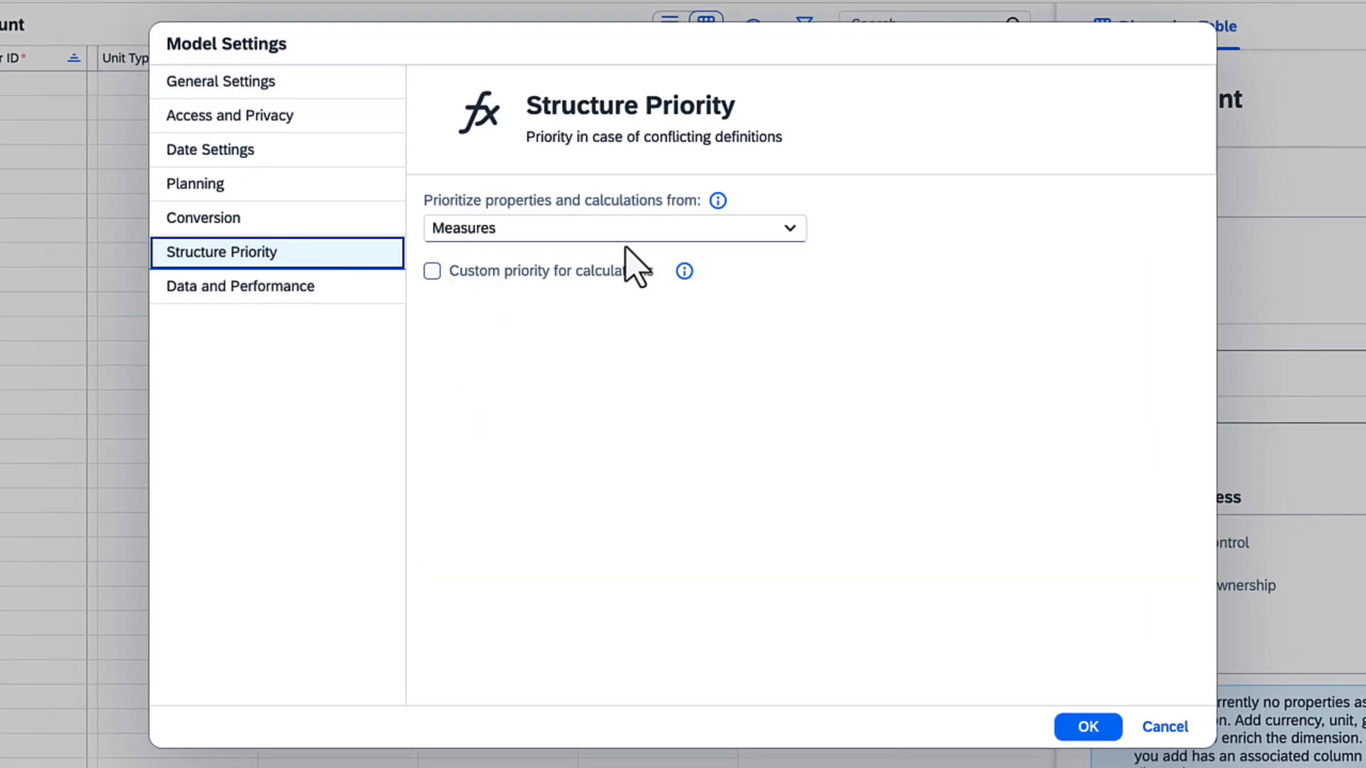
{"action": "left_click", "coordinate": [789, 229]}
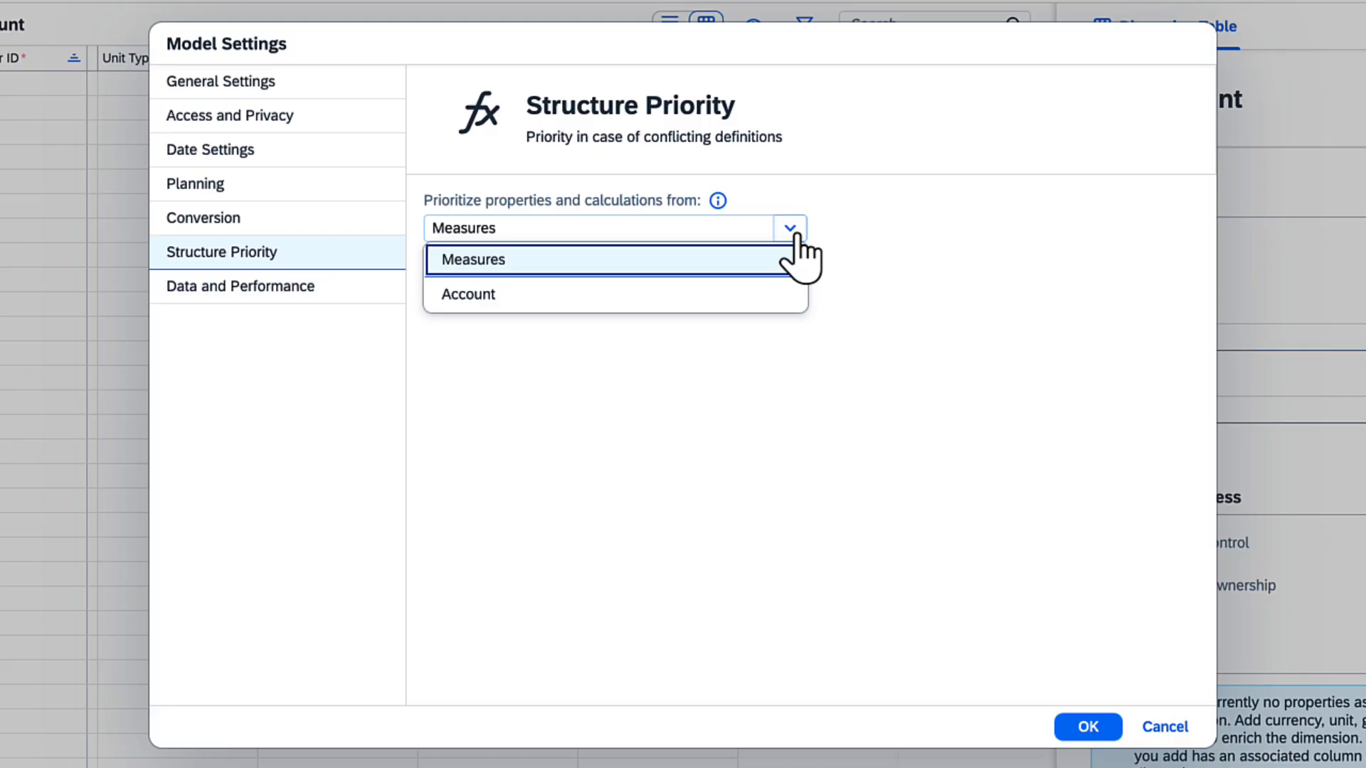
{"action": "left_click", "coordinate": [725, 294]}
{"action": "left_click", "coordinate": [1088, 726]}
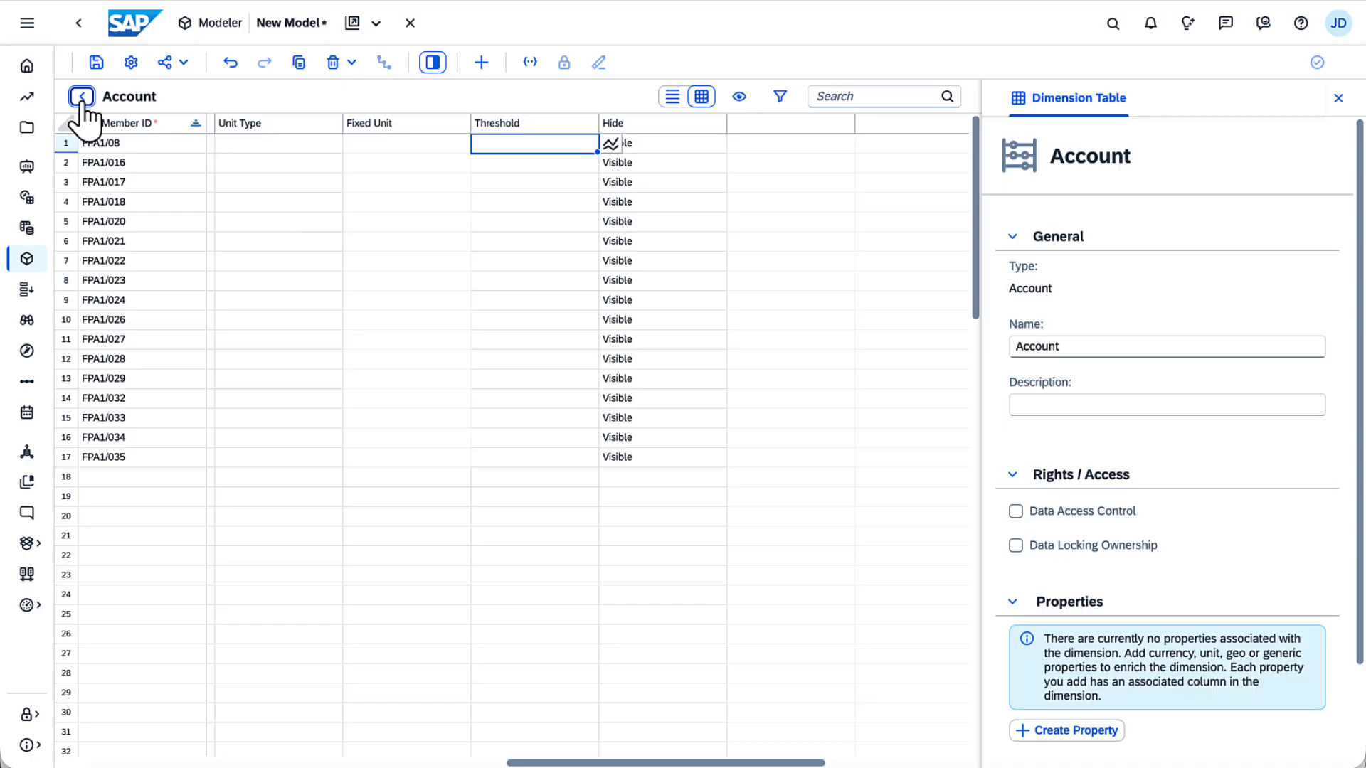
Step: Return to the model structure and add a new dimension named Product with a new Generic dimension table
{"action": "left_click", "coordinate": [82, 97]}
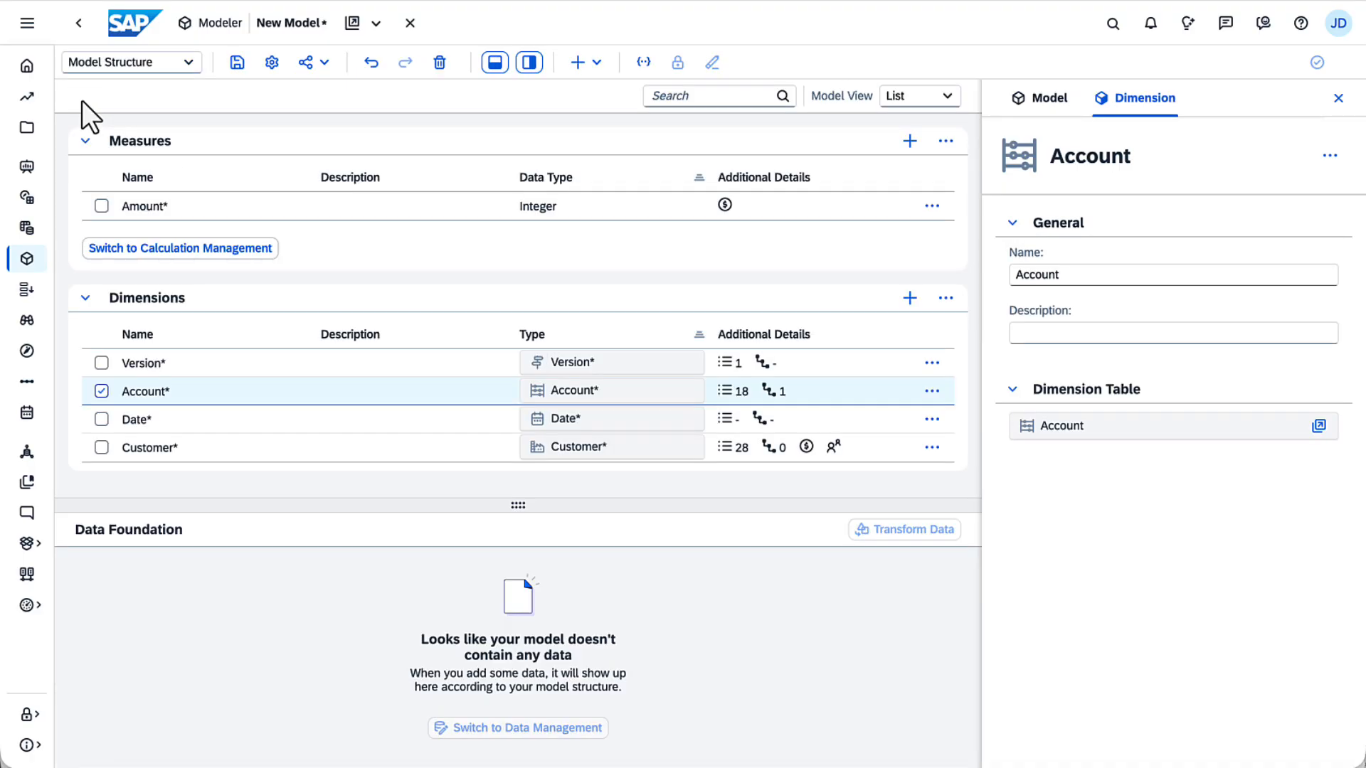
{"action": "left_click", "coordinate": [908, 297]}
{"action": "type", "text": "Product"}
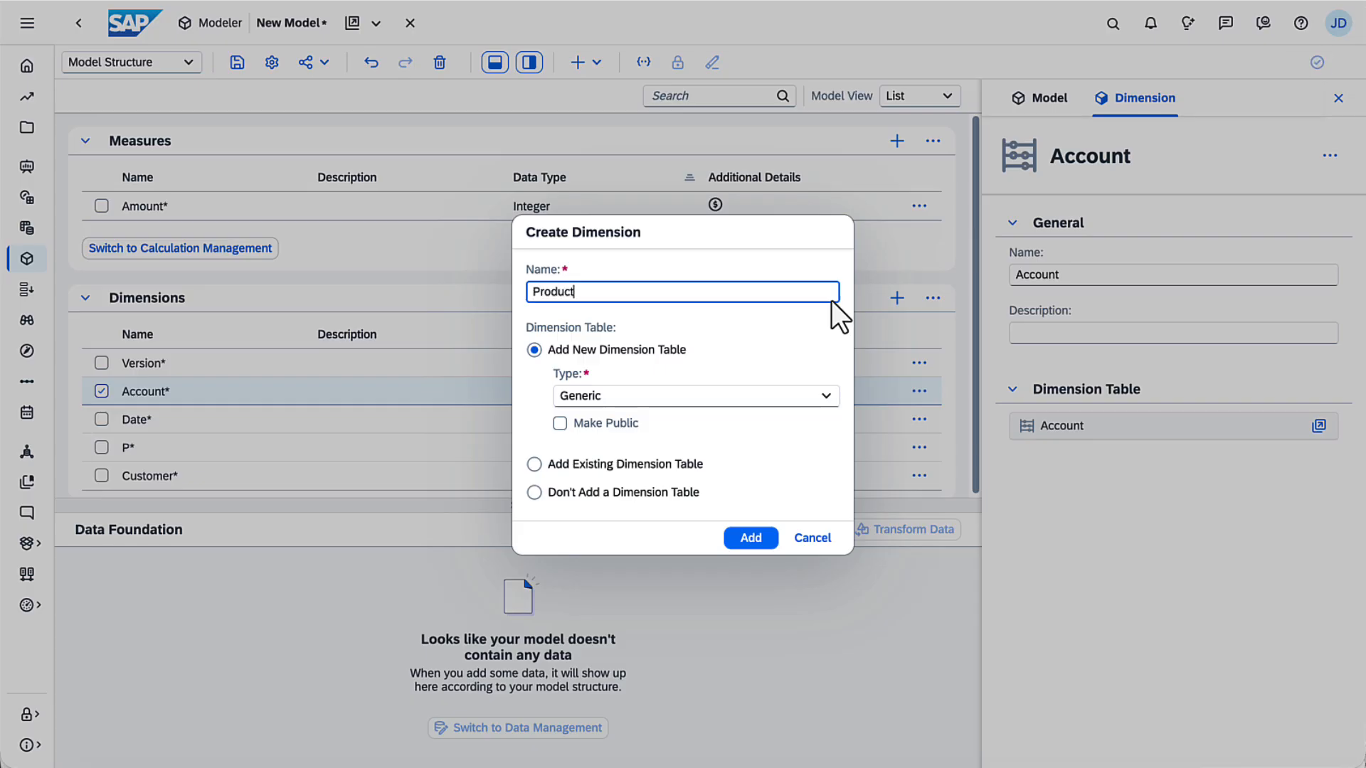
{"action": "left_click", "coordinate": [756, 542]}
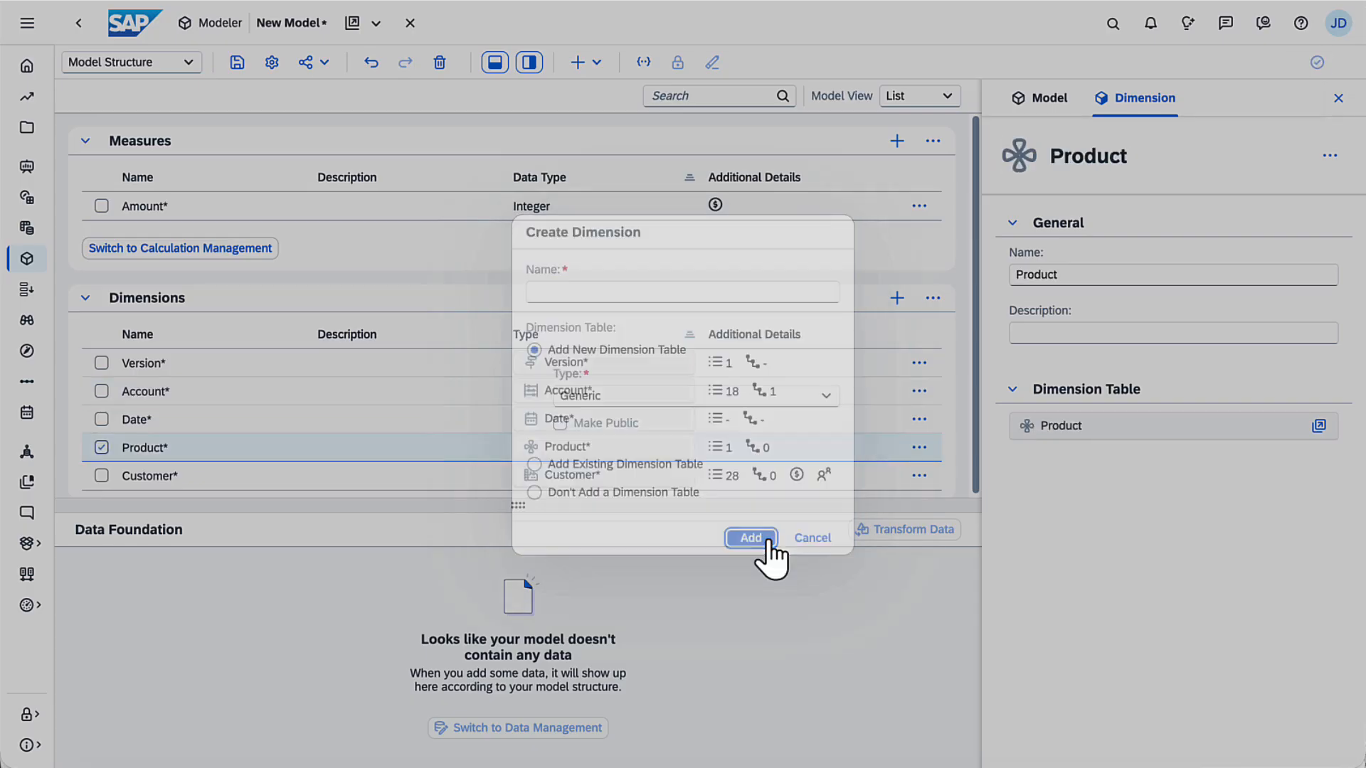
Step: Open the Product dimension table and paste in product member IDs and descriptions
{"action": "left_click", "coordinate": [1318, 426]}
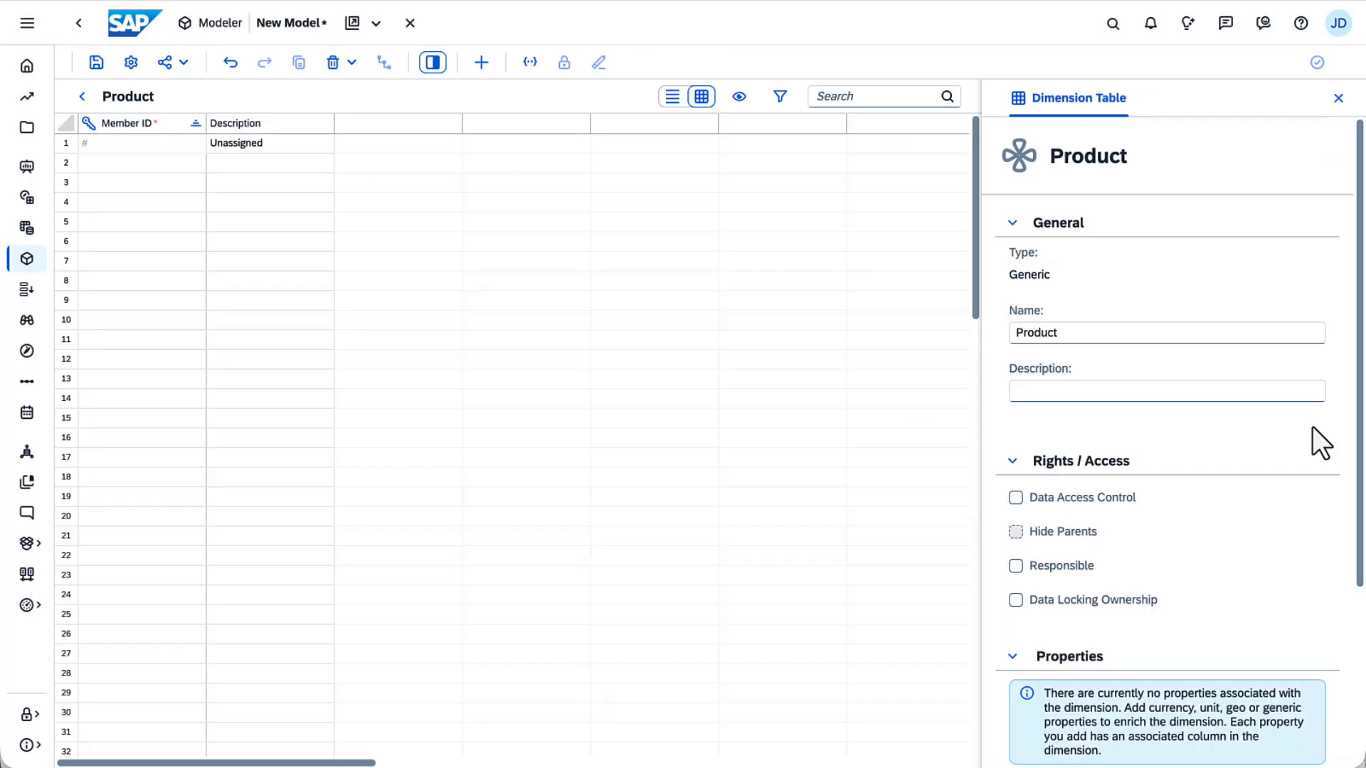
{"action": "left_click", "coordinate": [98, 163]}
{"action": "type", "text": "MZ-FG-C900\tC900 BIKE MZ-FG-C950\tC950 BIKE MZ-FG-C990\tC990 BIKE MZ-FG-M500\tM500 BIKE MZ-FG-M525\tM525 BIKE MZ-FG-M550\tM550 BIKE MZ-FG-R100\tR100 BIKE MZ-FG-R200\tR200 BIKE MZ-FG-R300\tR300 BIKE MZ-TG-Y120\tY120 Bike MZ-TG-Y200\tY200 Bike MZ-TG-Y240\tY240 Bike ZCRUISE\tCruise ZMTN\tMountain ZRACING\tRacing ZYOUTH\tYouth"}
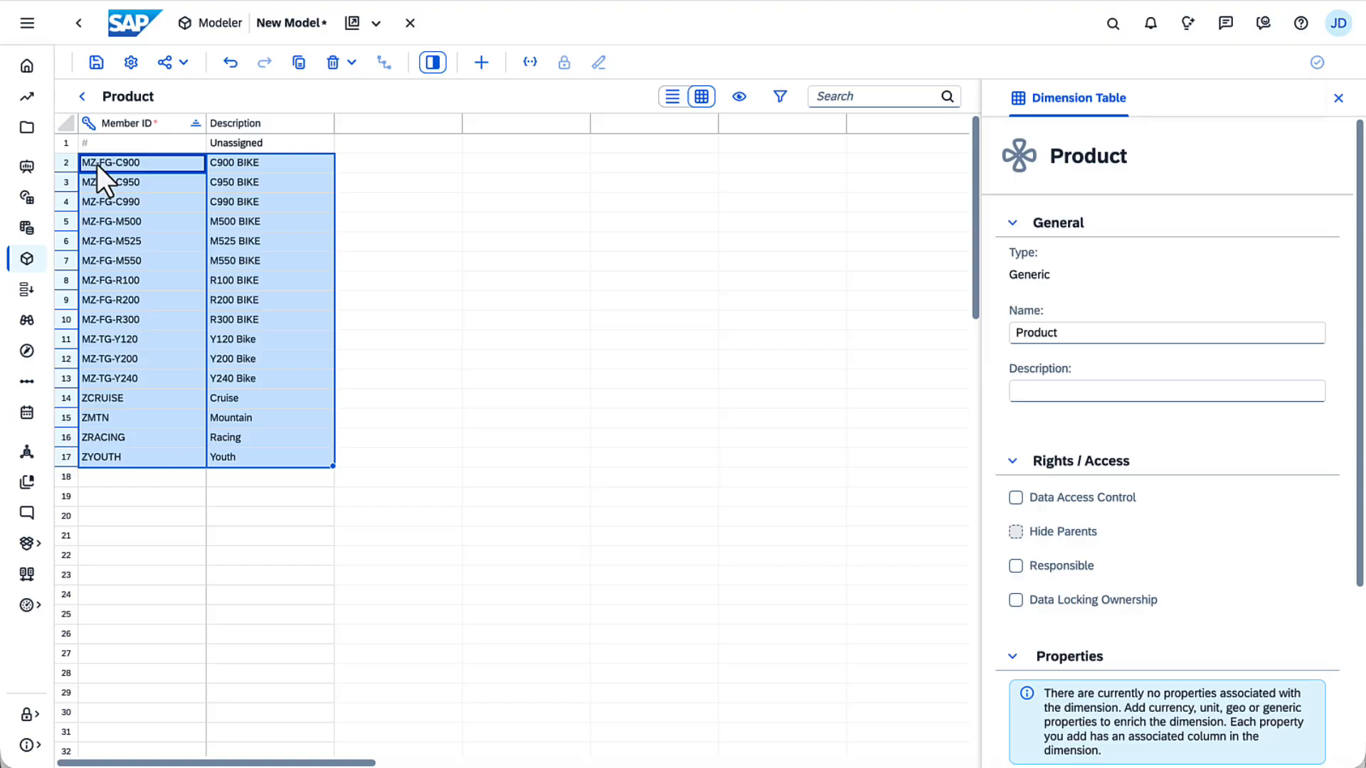
Step: Create a parent-child hierarchy with ID ProductGroup and paste the product group parents into it
{"action": "scroll", "coordinate": [1355, 747], "scroll_direction": "down", "scroll_amount": 4}
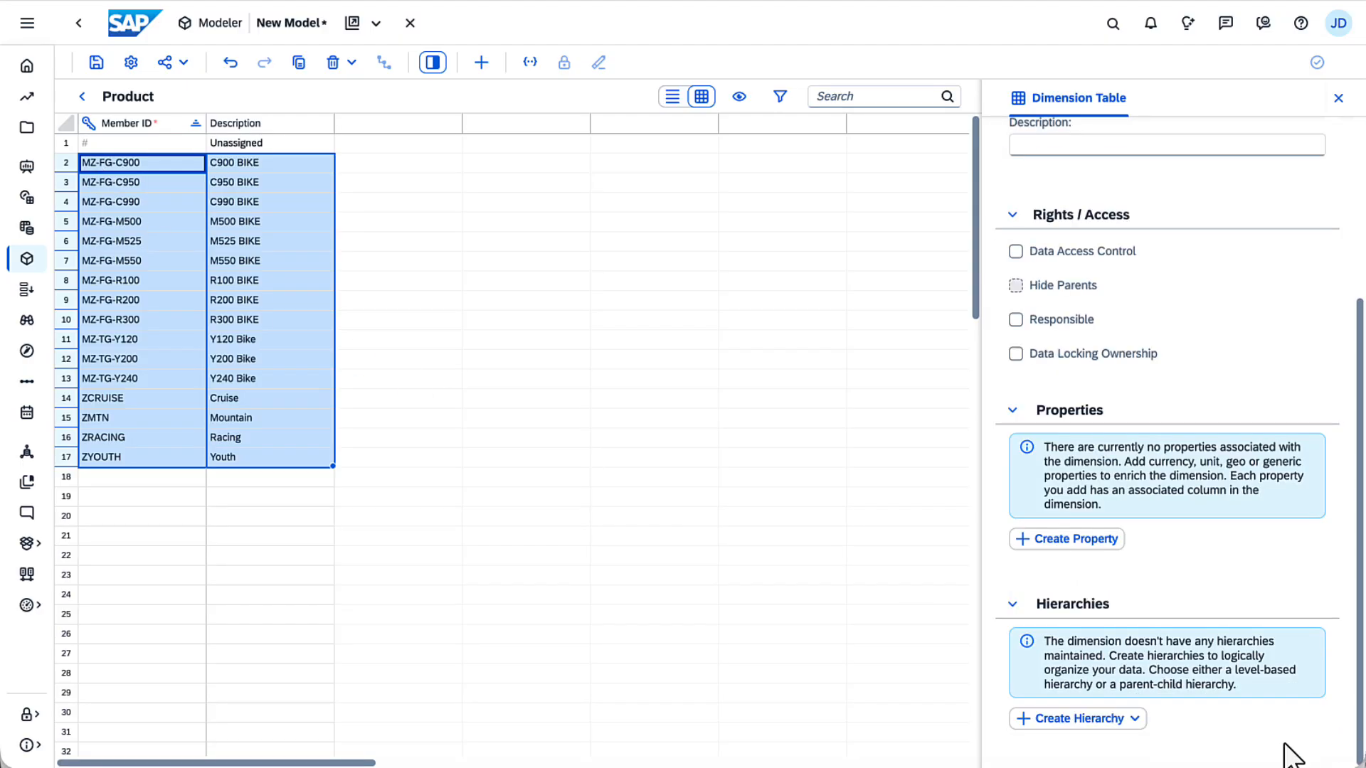
{"action": "left_click", "coordinate": [1131, 717]}
{"action": "left_click", "coordinate": [1111, 664]}
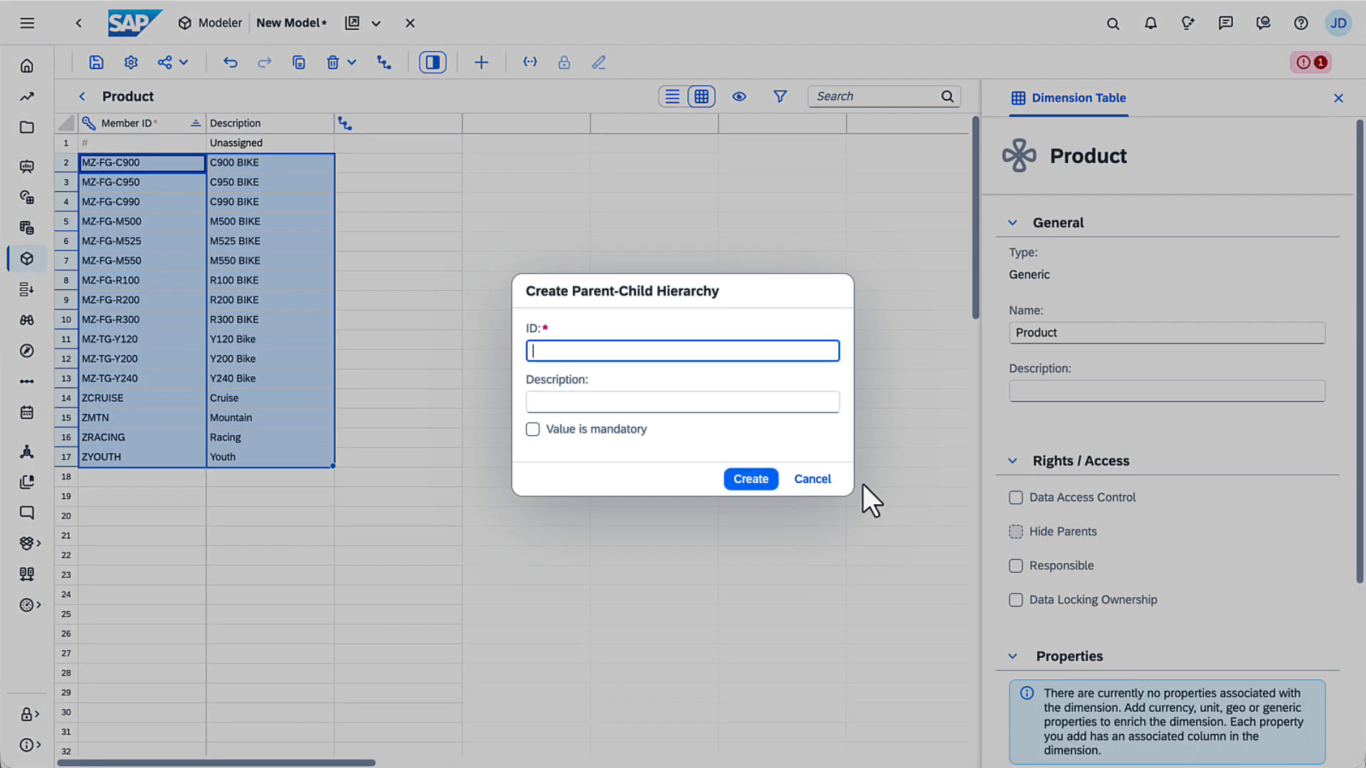
{"action": "type", "text": "ProductGr"}
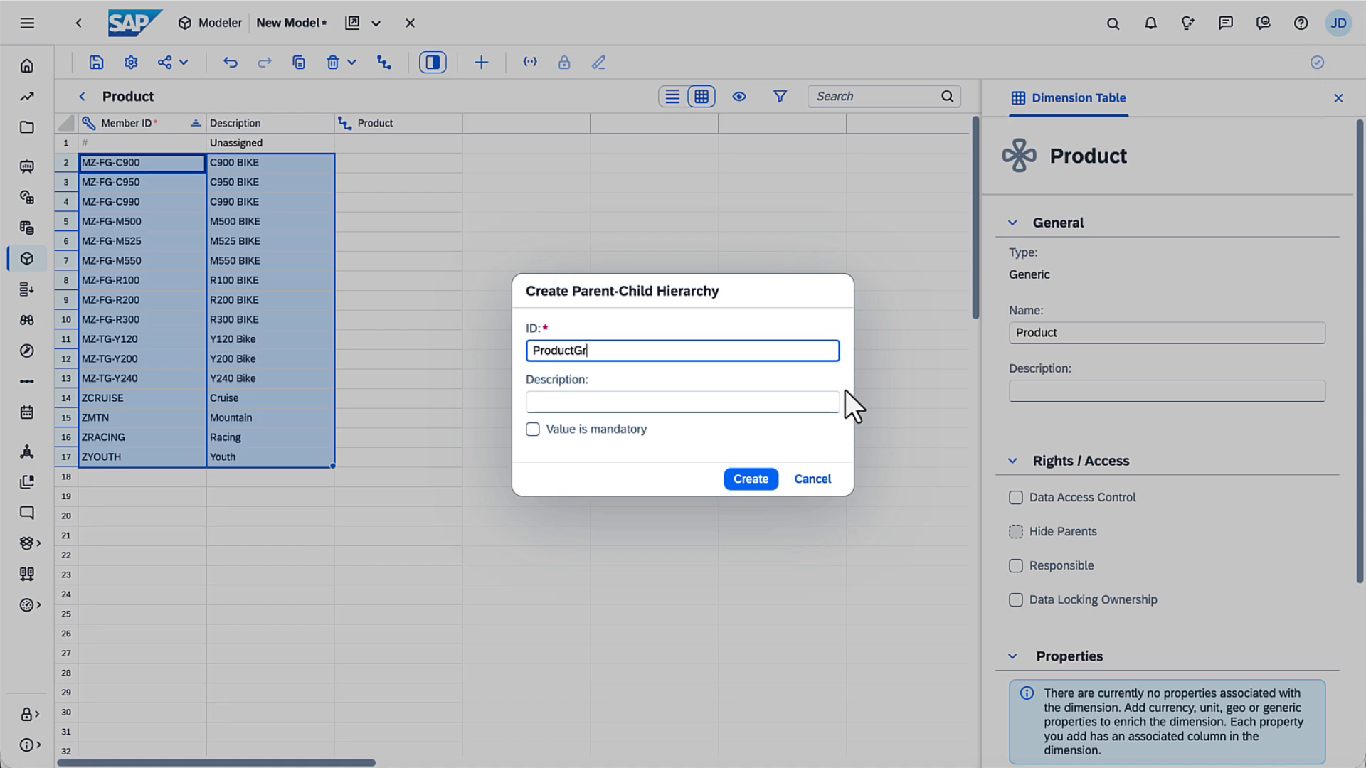
{"action": "type", "text": "oup"}
{"action": "left_click", "coordinate": [772, 480]}
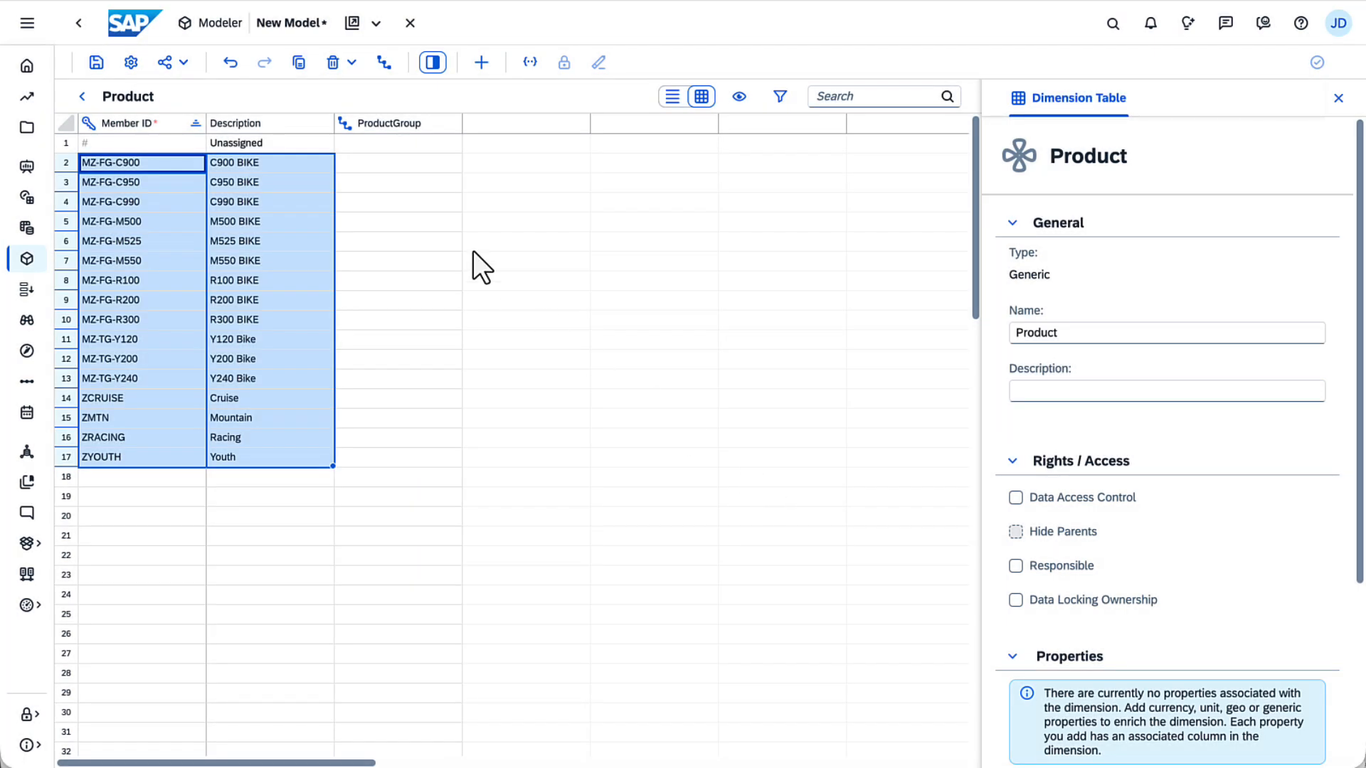
{"action": "left_click", "coordinate": [379, 163]}
{"action": "type", "text": "ZCRUISE ZCRUISE ZCRUISE ZMTN ZMTN ZMTN ZRACING ZRACING ZRACING ZYOUTH ZYOUTH ZYOUTH <root> <root> <root> <root>"}
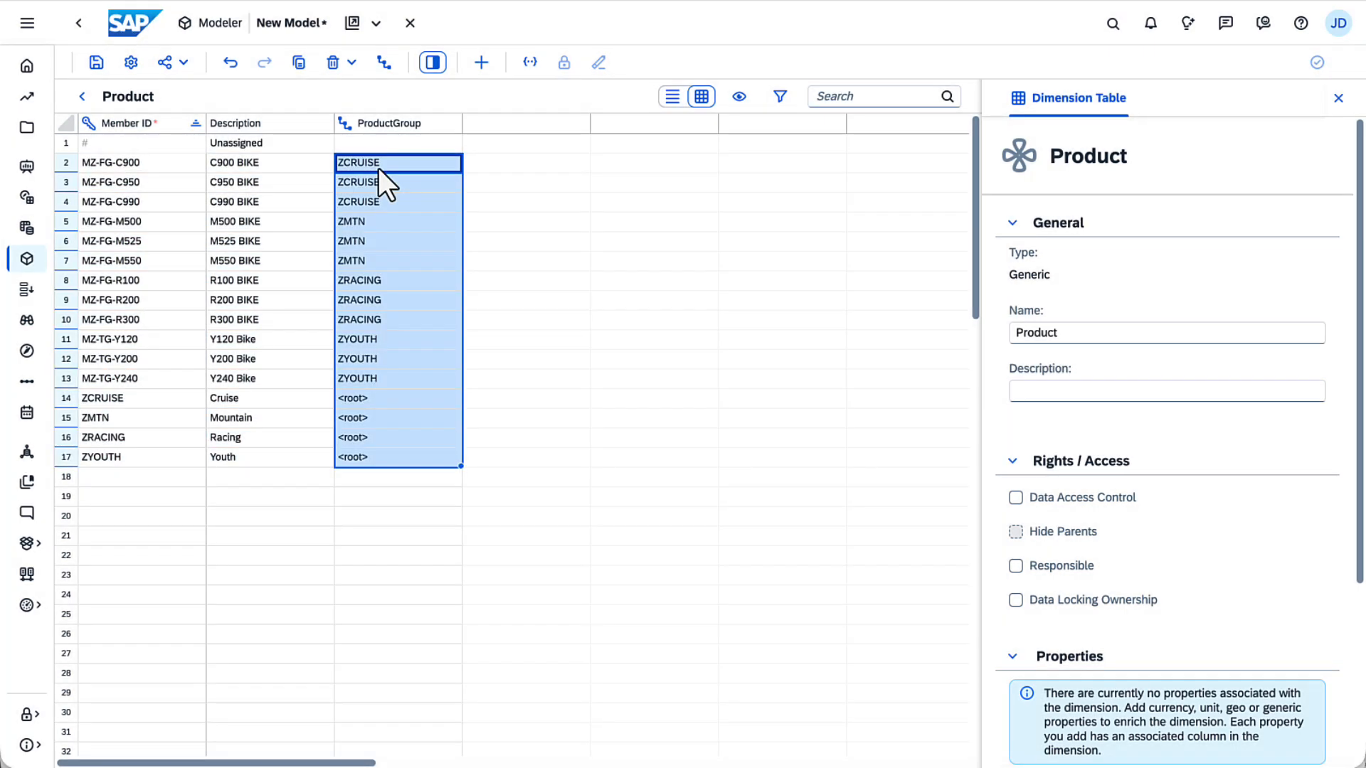
Step: Return to the model structure and save the model as PLANNING
{"action": "left_click", "coordinate": [76, 96]}
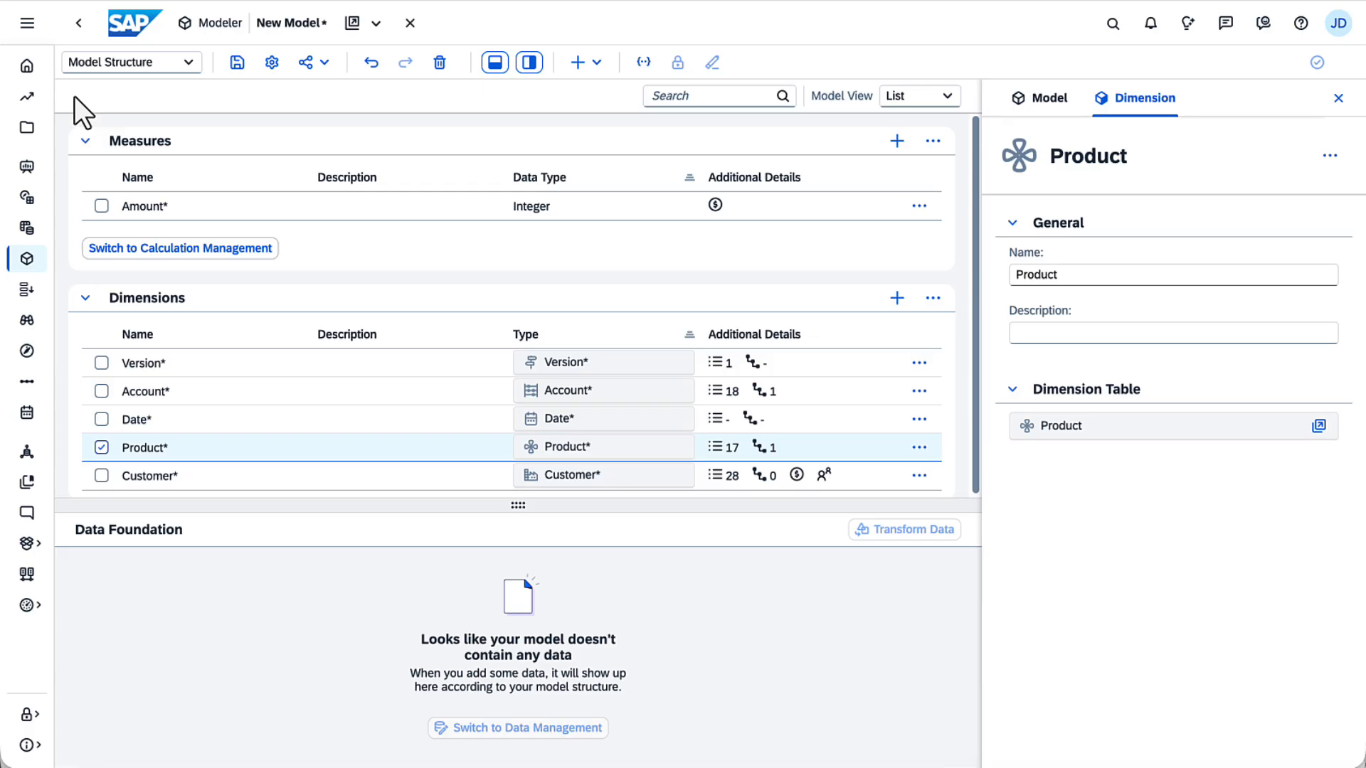
{"action": "left_click", "coordinate": [237, 62]}
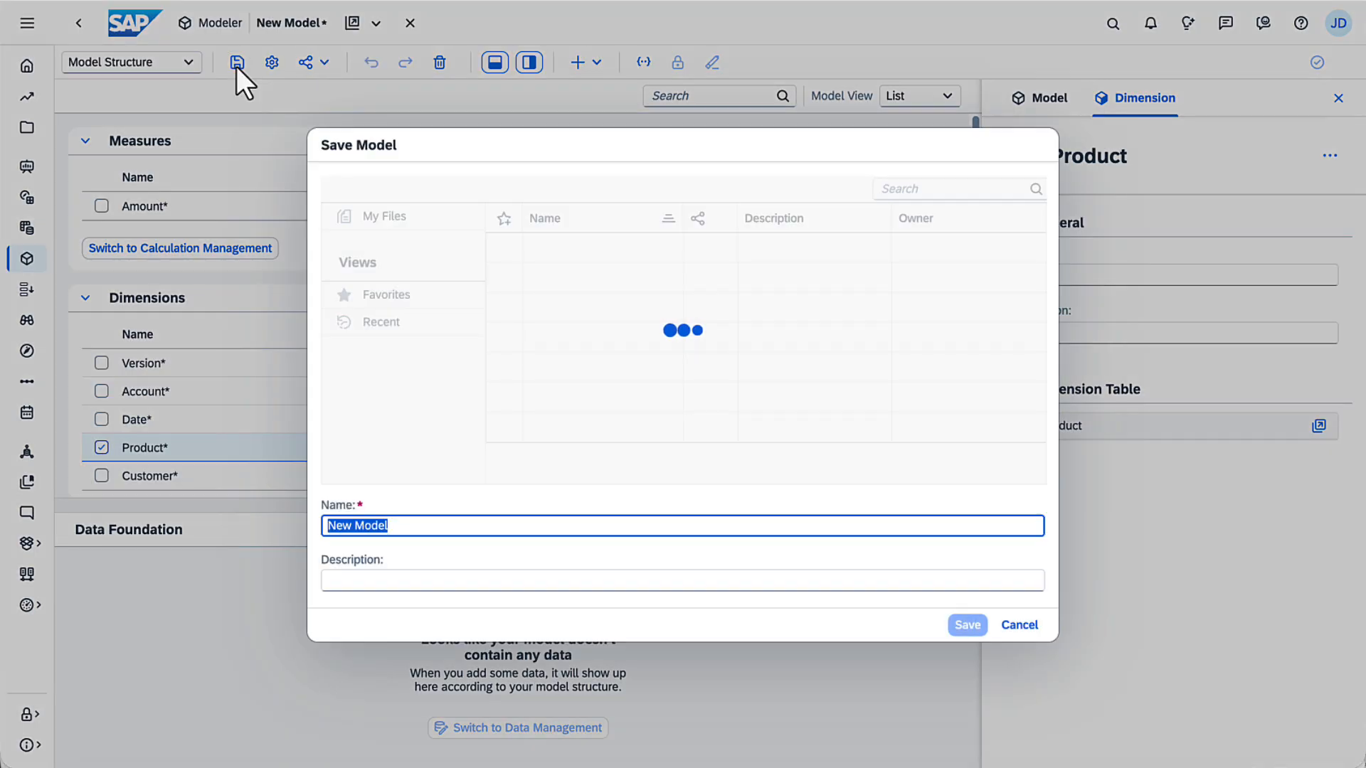
{"action": "type", "text": "PLANNING"}
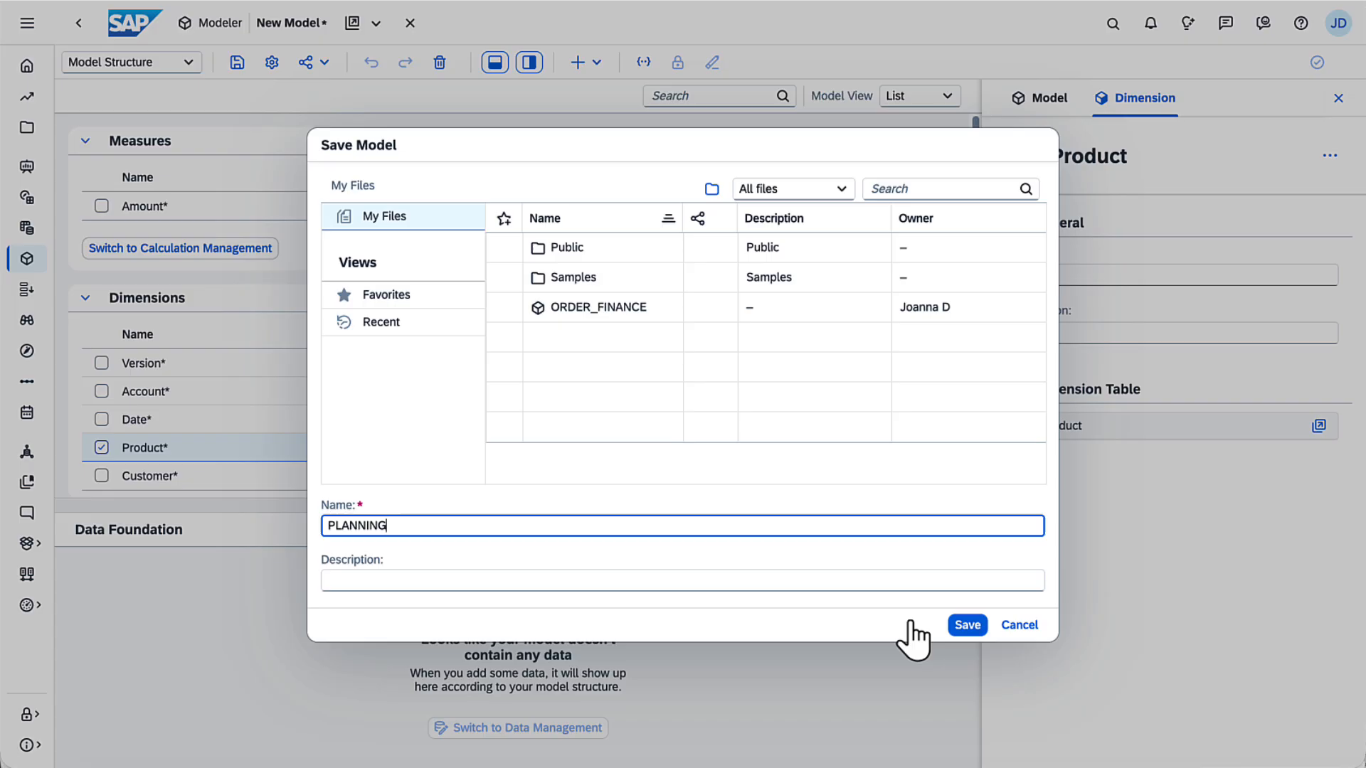
{"action": "left_click", "coordinate": [960, 625]}
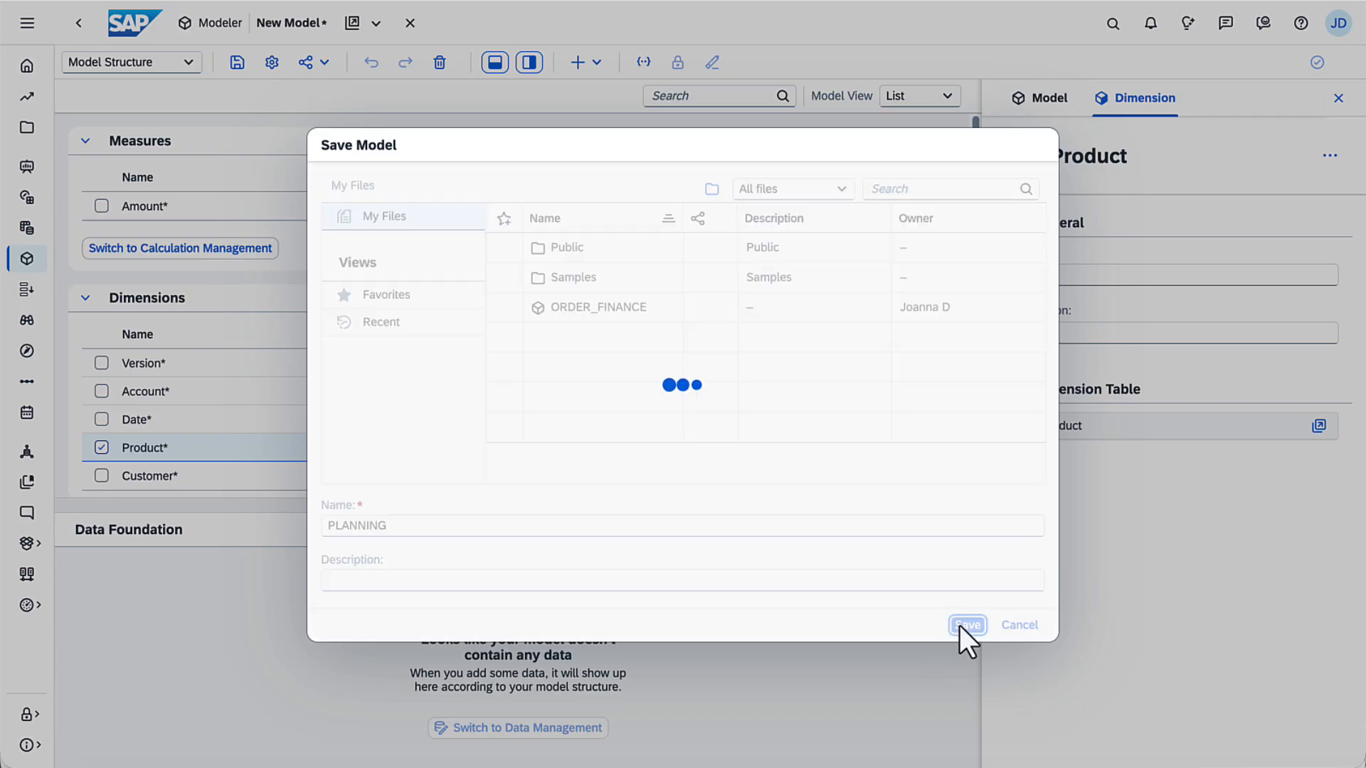